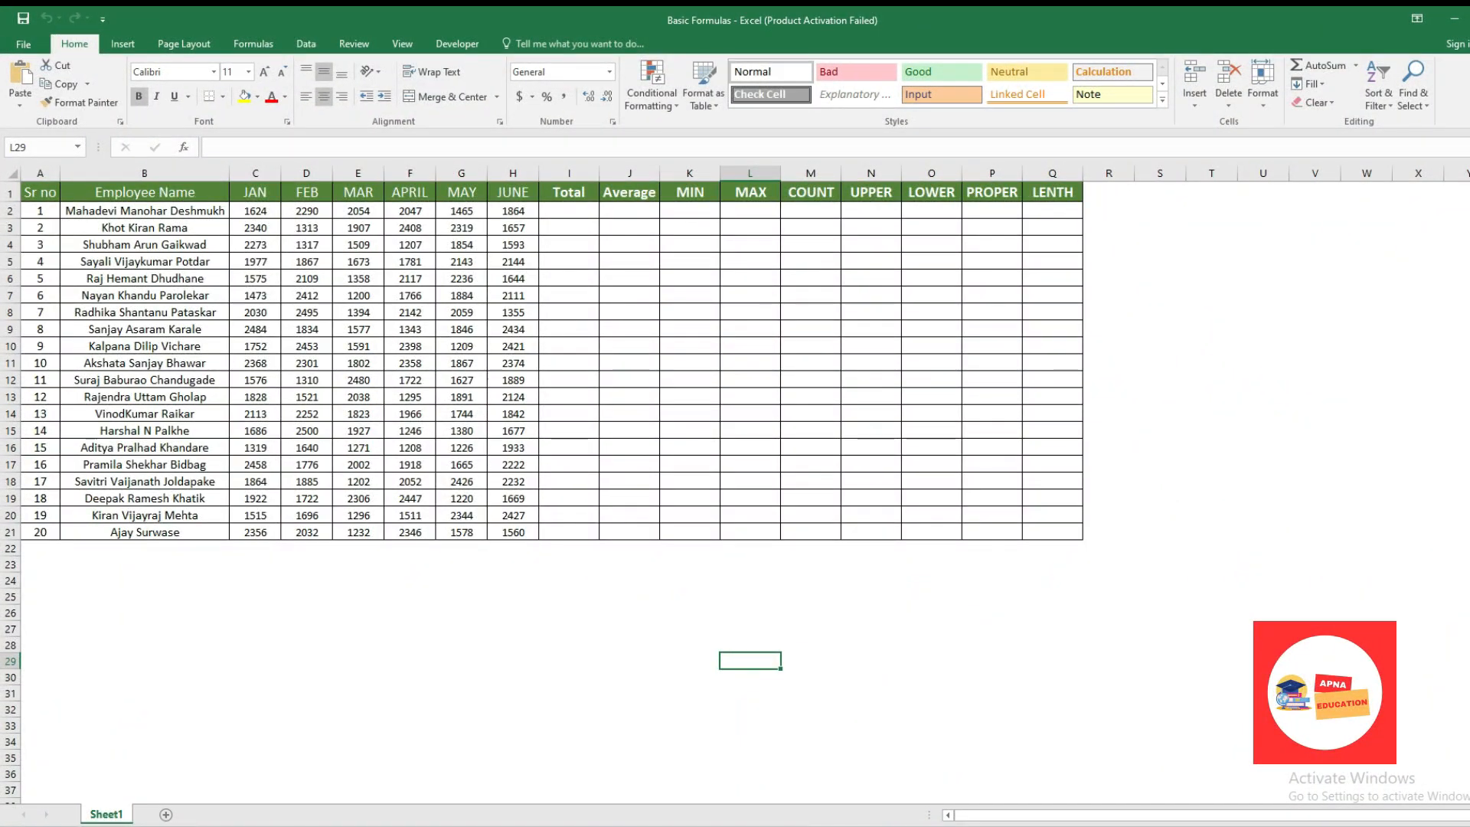
pyautogui.click(175, 169)
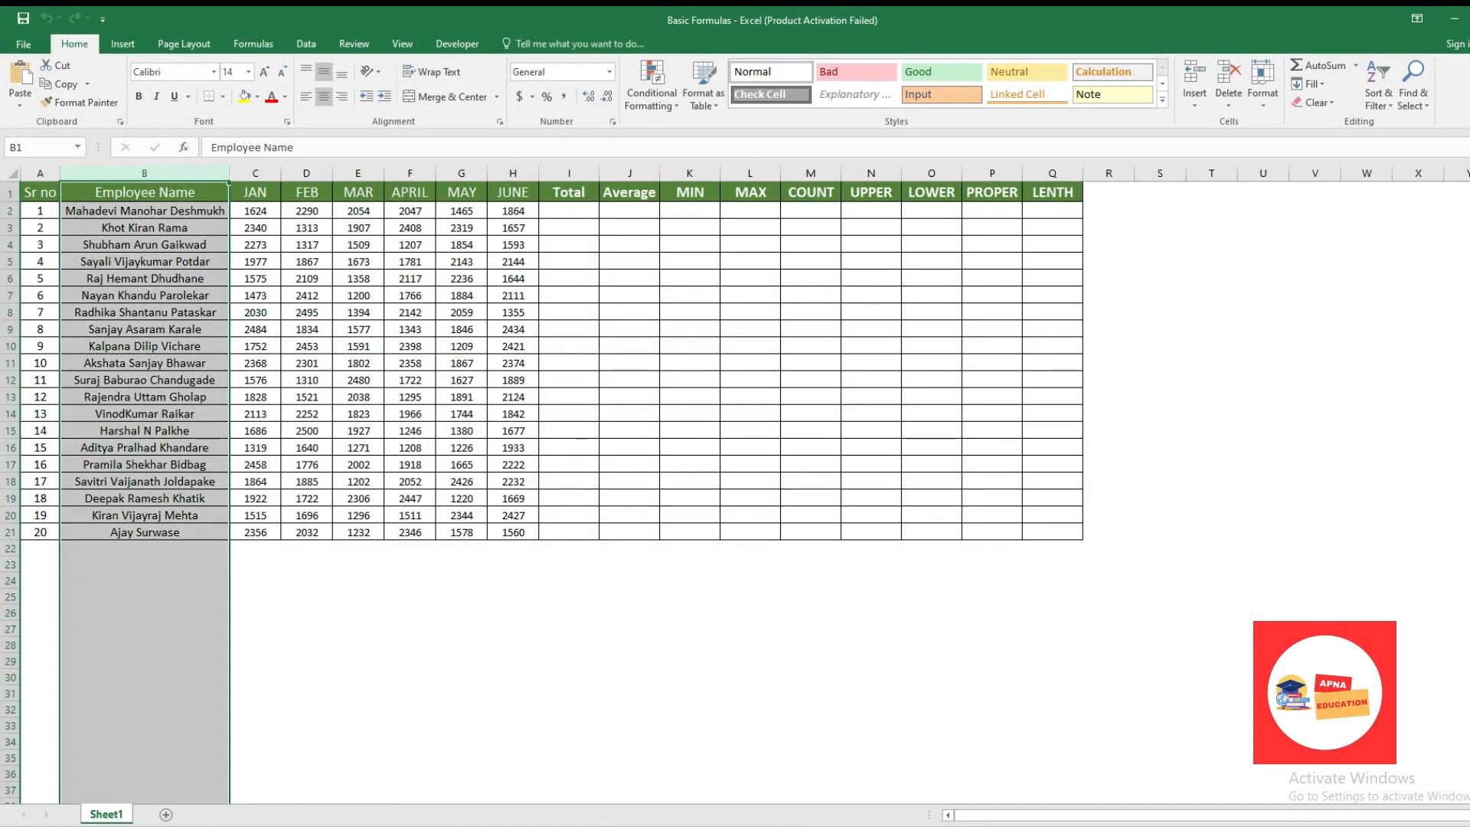
pyautogui.click(254, 173)
pyautogui.click(306, 173)
# Enter =SUM(C2:H2) in cell I2 to total the first employee's January to June figures.
pyautogui.click(568, 210)
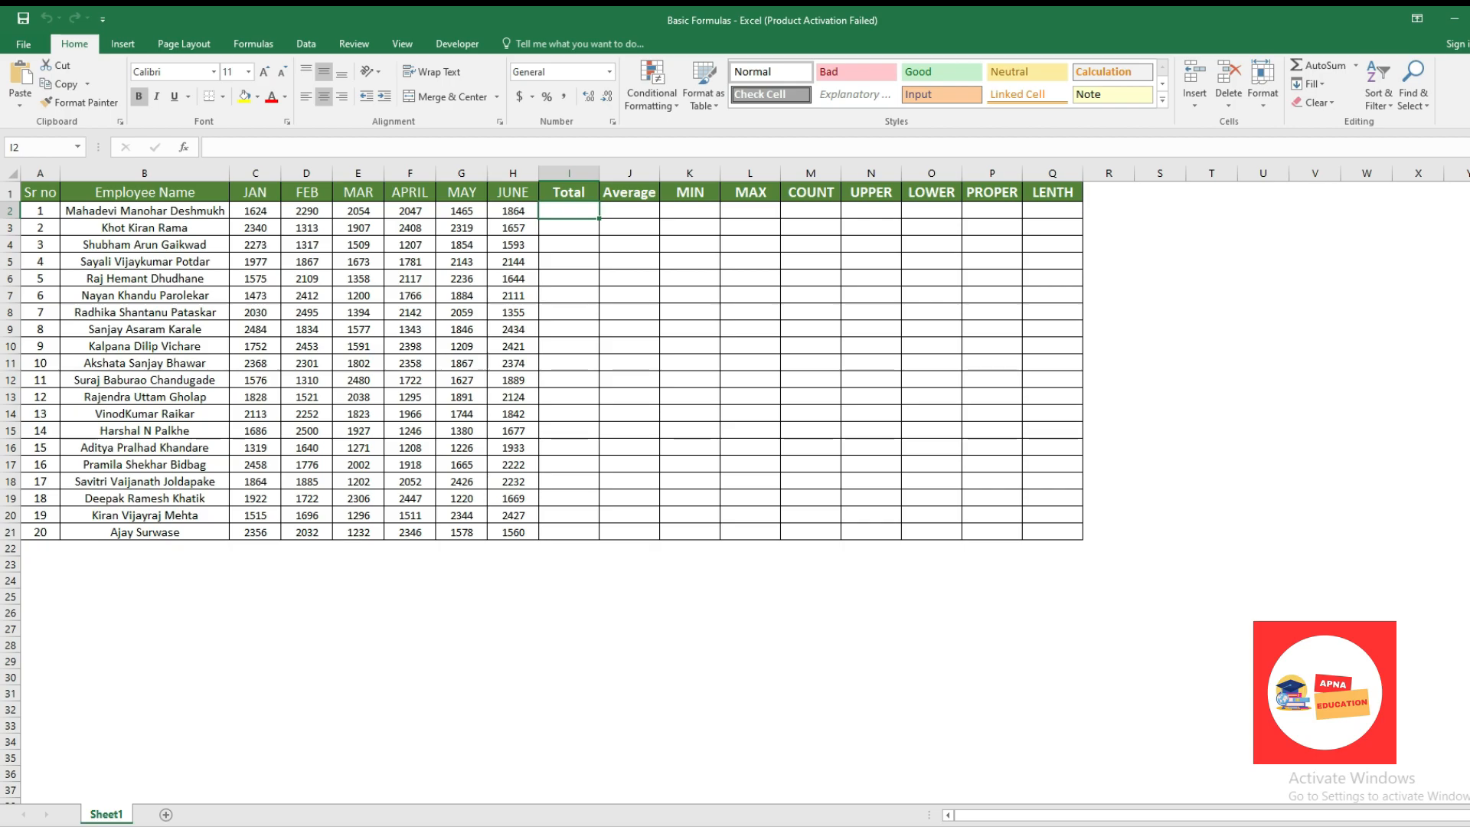
pyautogui.write('=su')
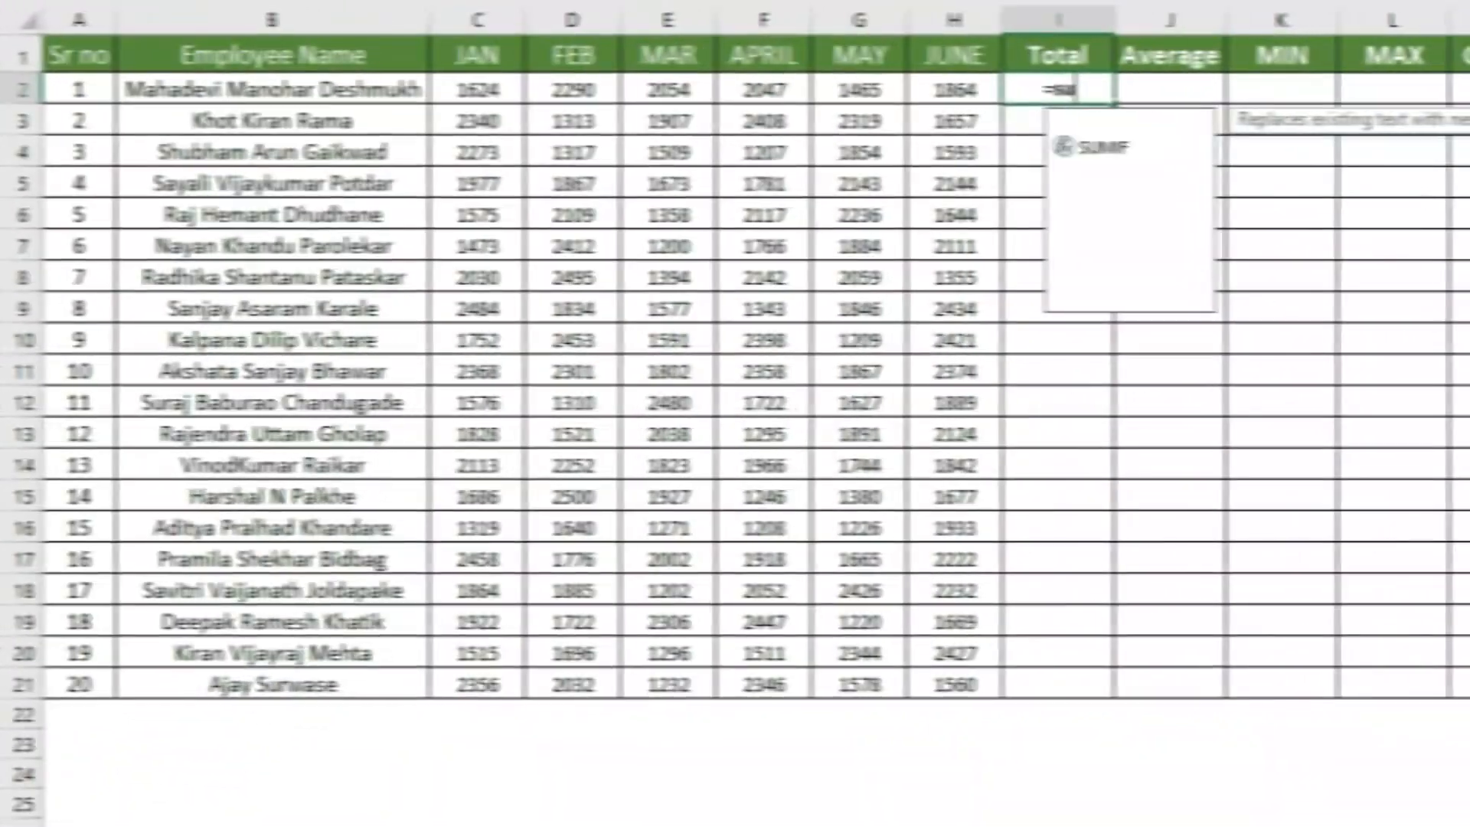
pyautogui.write('m')
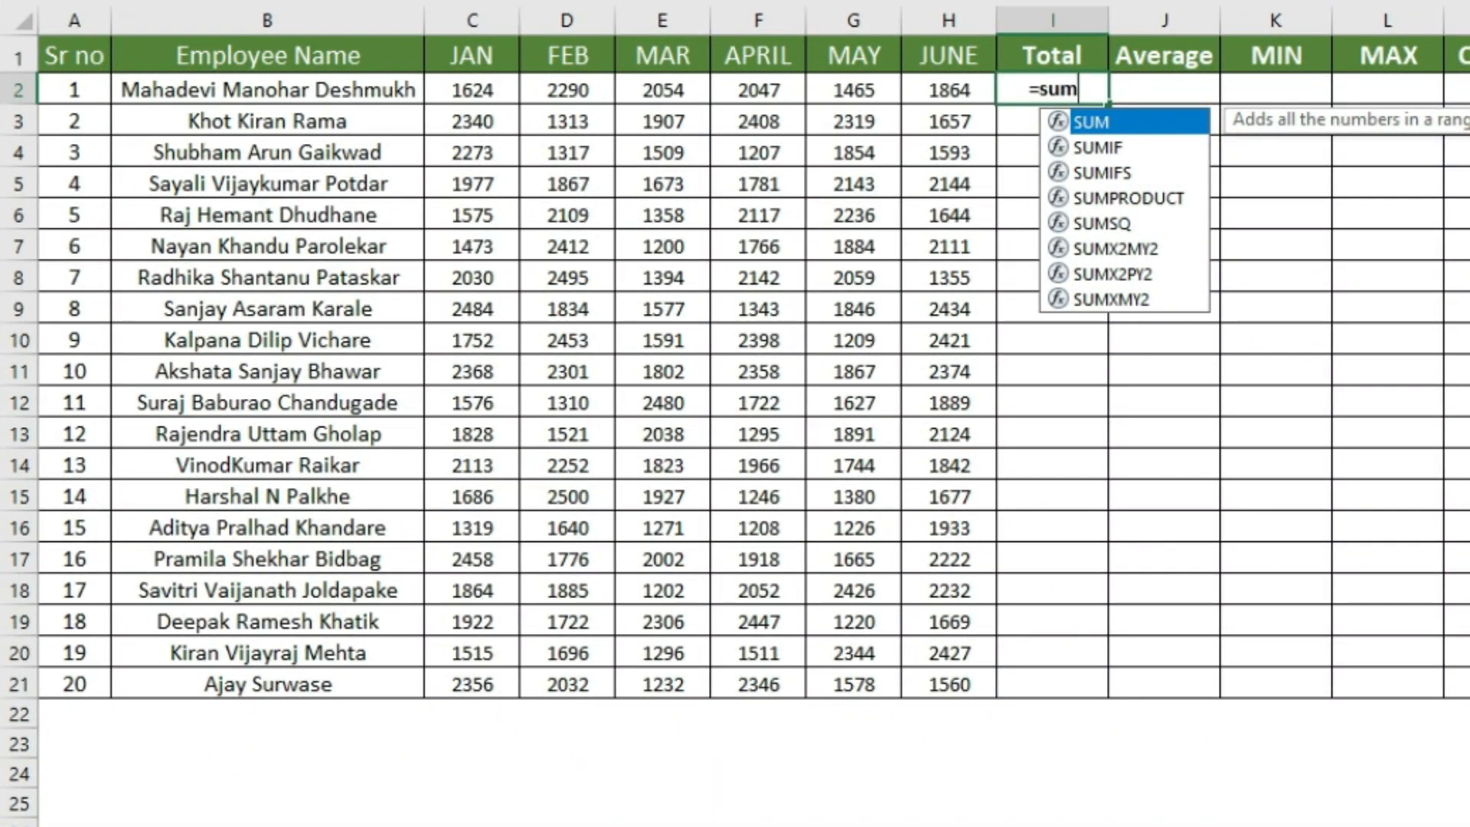
pyautogui.press('Tab')
pyautogui.moveTo(949, 90); pyautogui.dragTo(425, 90)
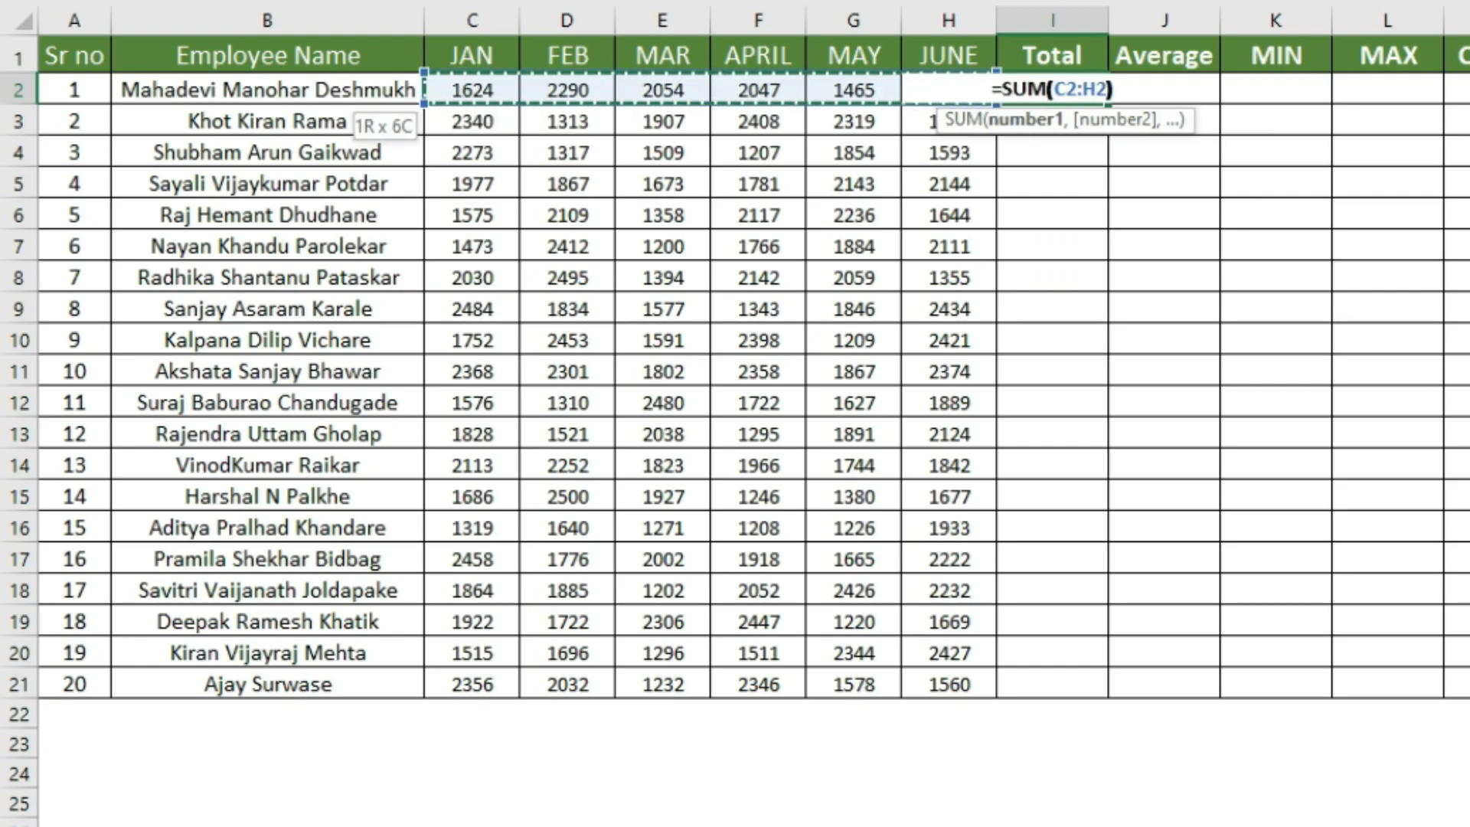
pyautogui.press('Return')
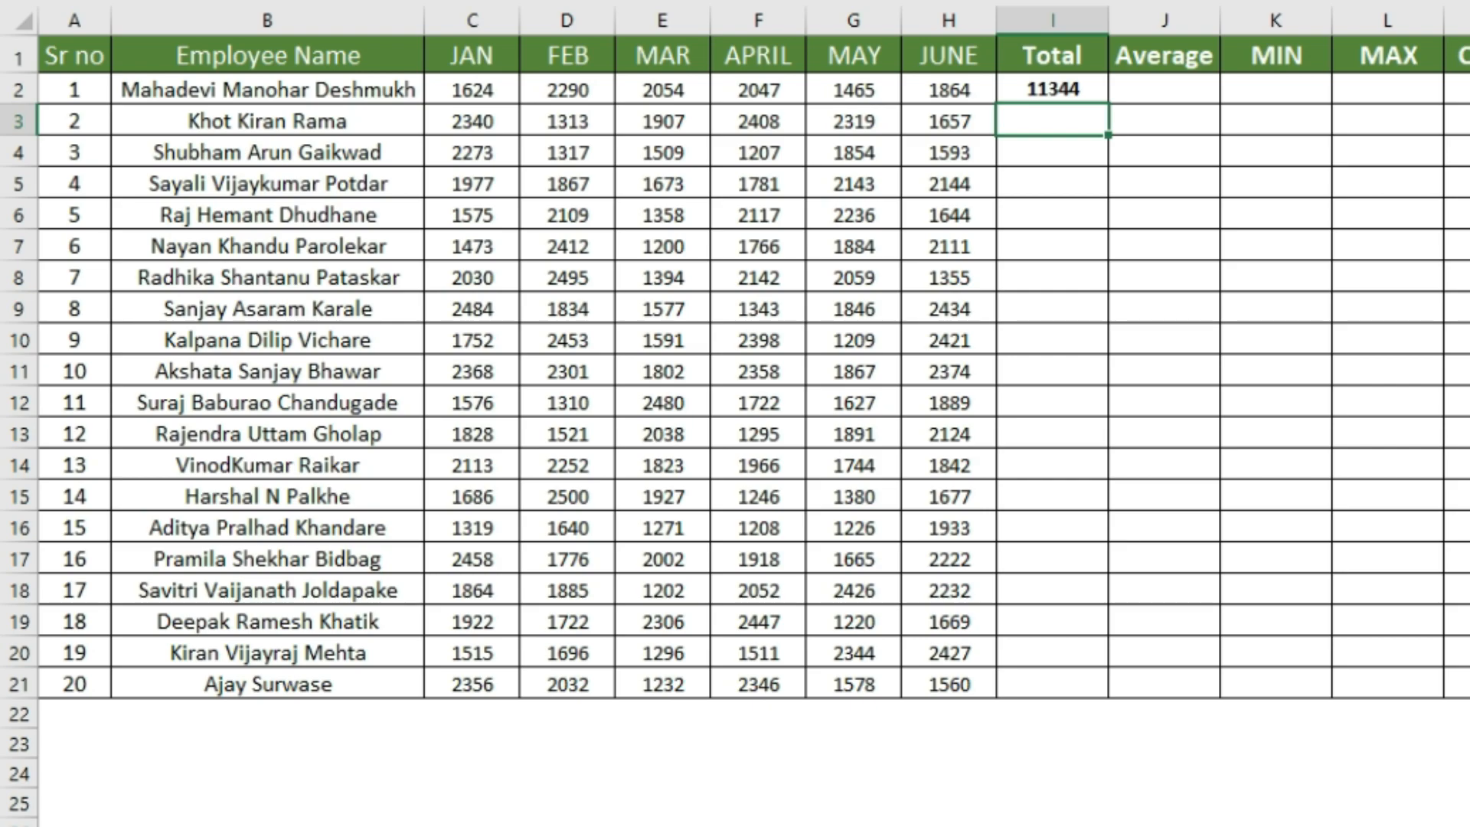
# Enter =SUM(C3:H3) in cell I3 to total the second employee's monthly figures.
pyautogui.write('=SUM(')
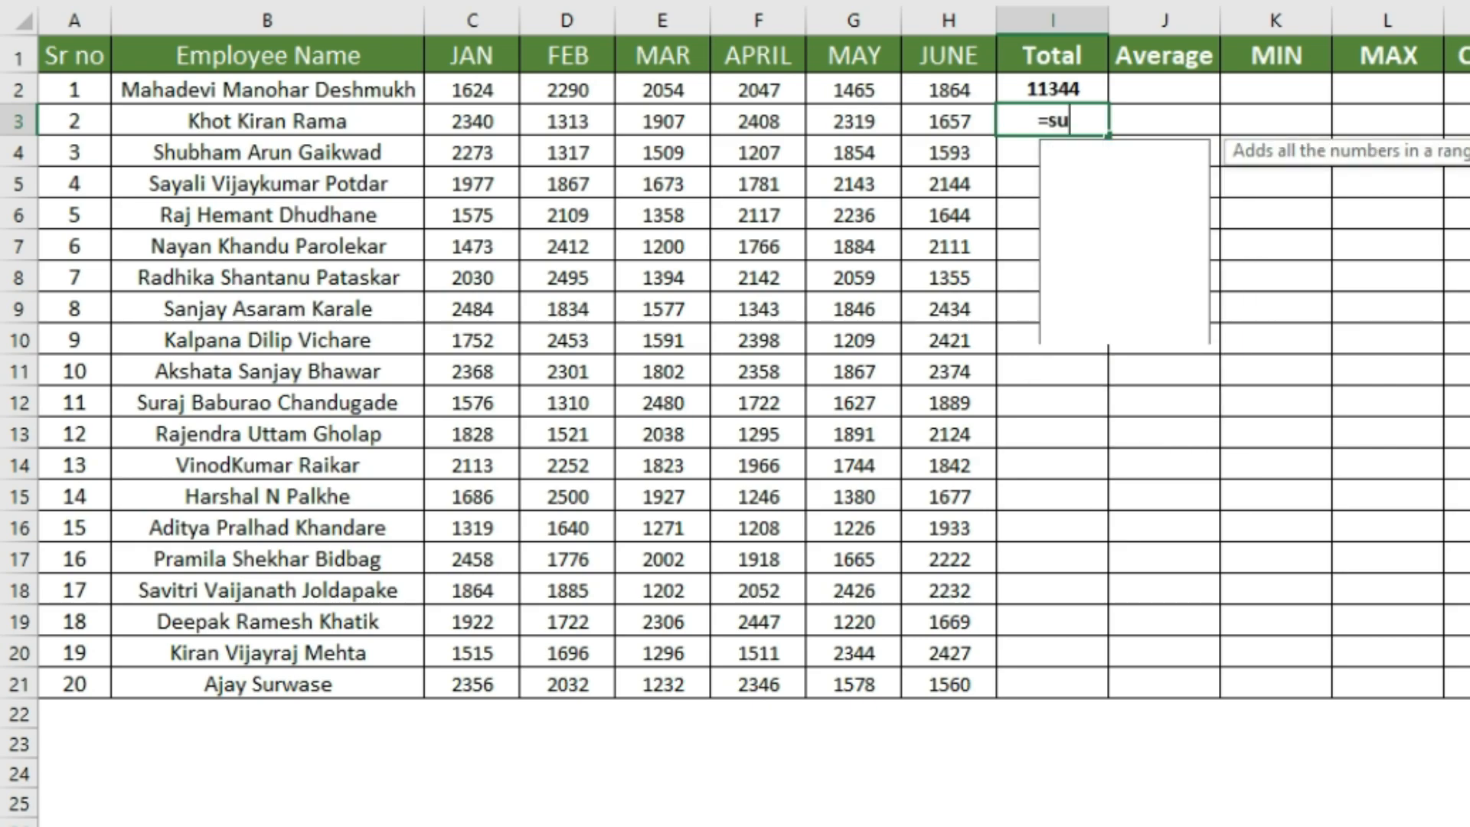
pyautogui.moveTo(949, 121); pyautogui.dragTo(551, 123)
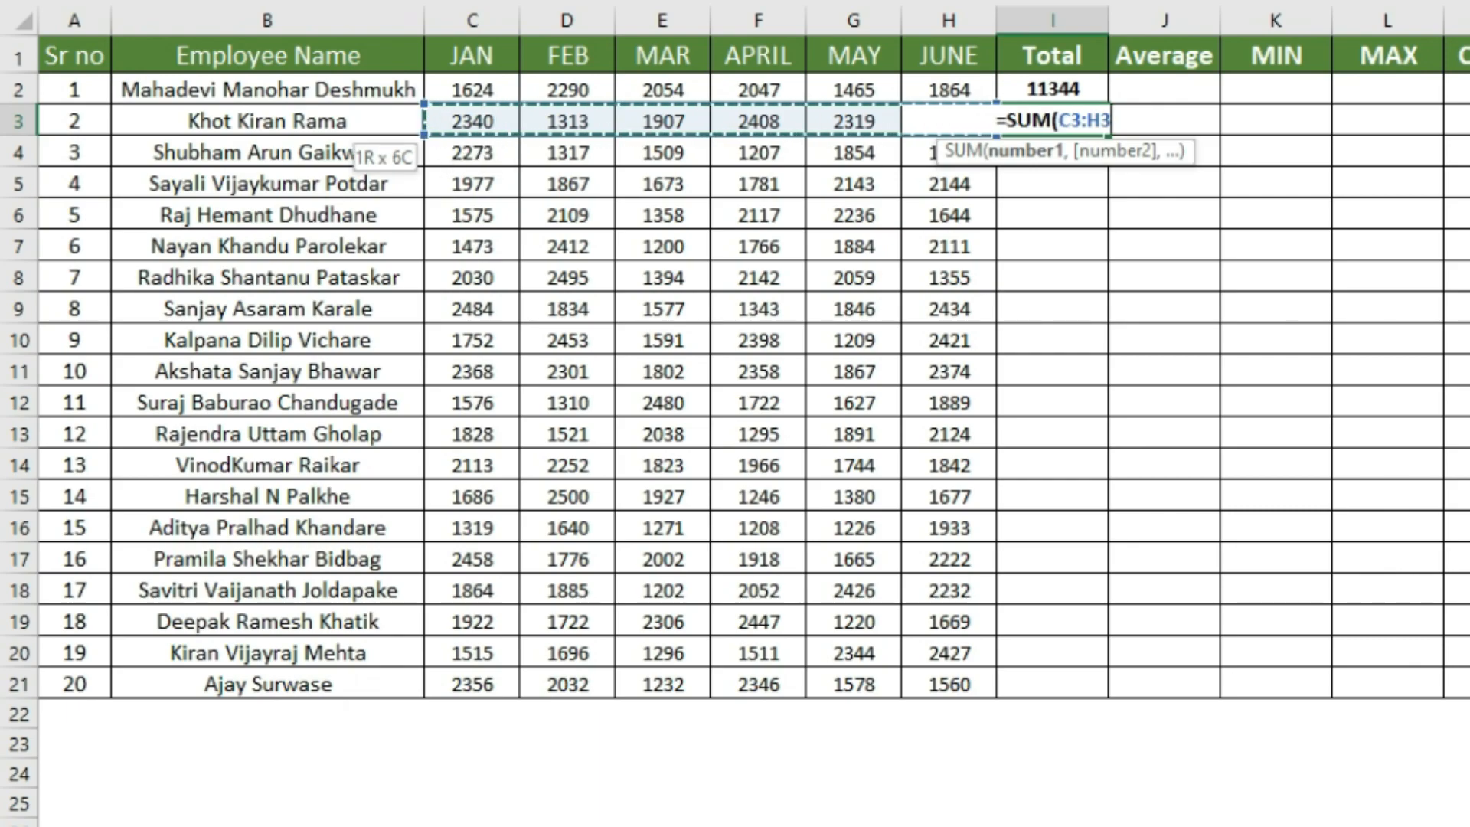
pyautogui.press('Return')
# Copy the SUM formula from I3 into the rest of the Total column, I4 to I21.
pyautogui.press('Up')
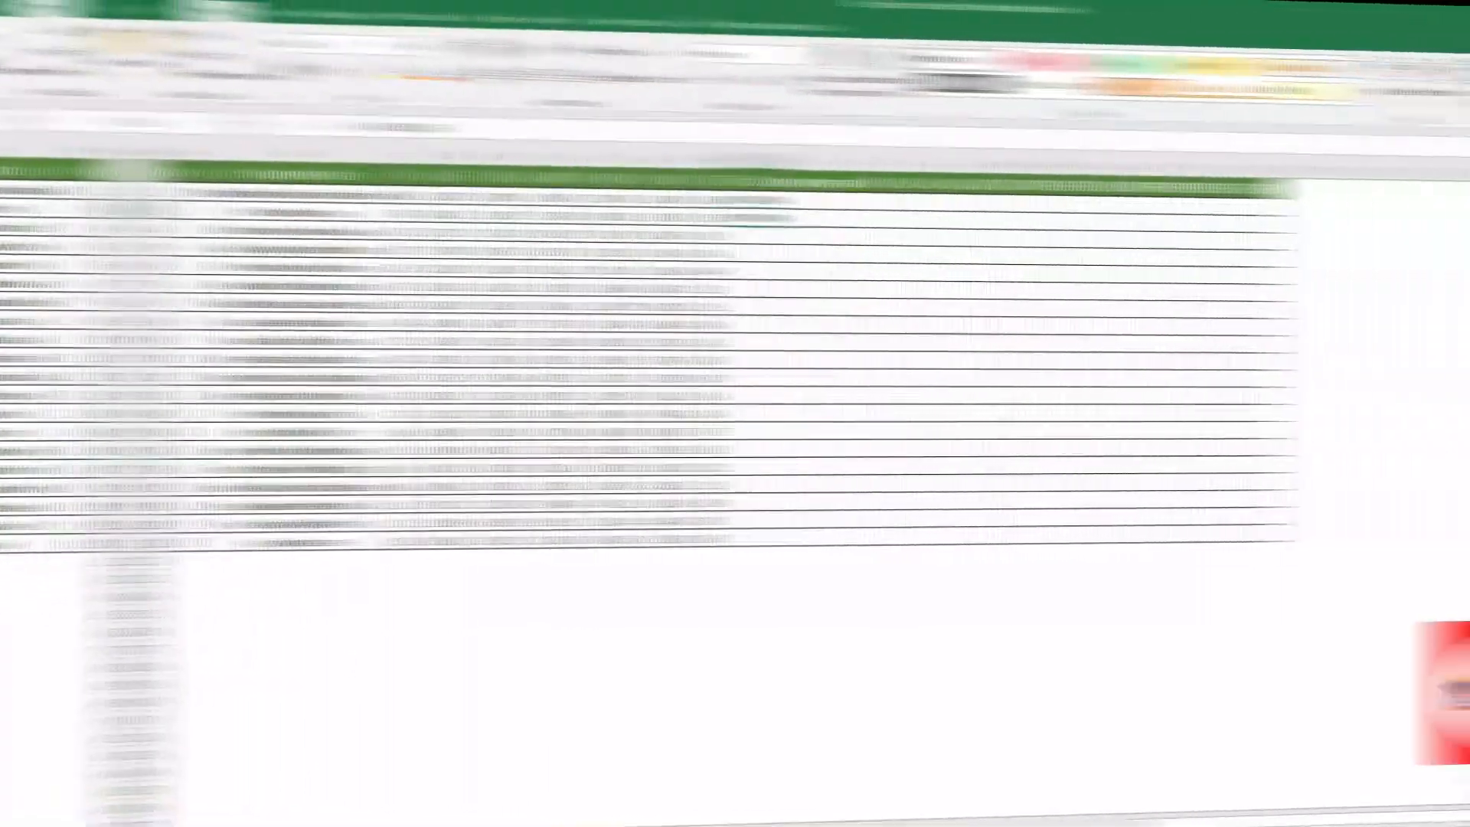
pyautogui.hotkey('ctrl', 'c')
pyautogui.press('Left')
pyautogui.hotkey('ctrl', 'Down')
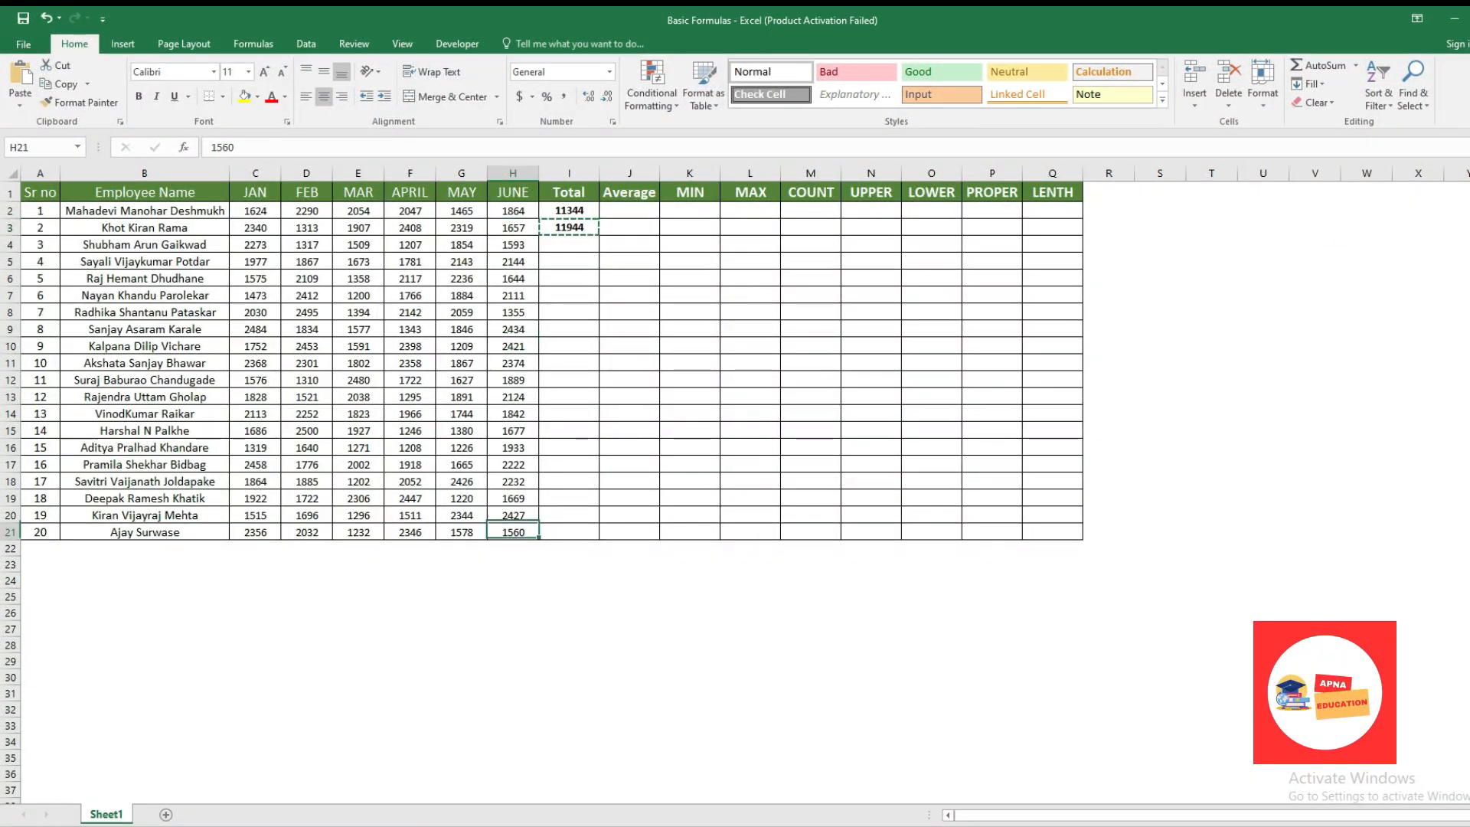
pyautogui.press('Right')
pyautogui.hotkey('ctrl', 'shift', 'Up')
pyautogui.hotkey('shift', 'Down')
pyautogui.press('Return')
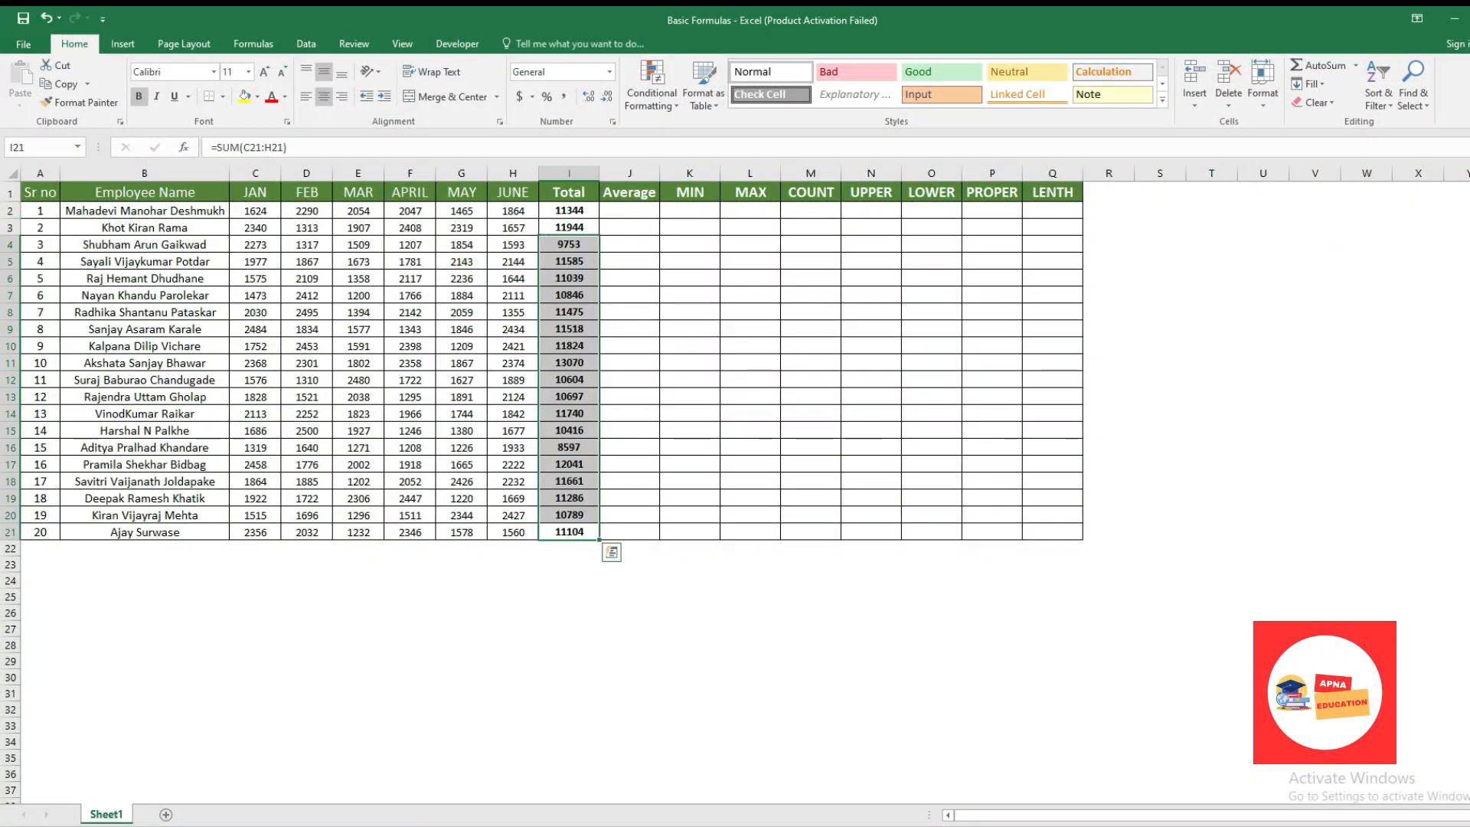
# Enter an AVERAGE formula over C2:H2 in cell J2 for the first employee.
pyautogui.press('Up')
pyautogui.hotkey('ctrl', 'Up')
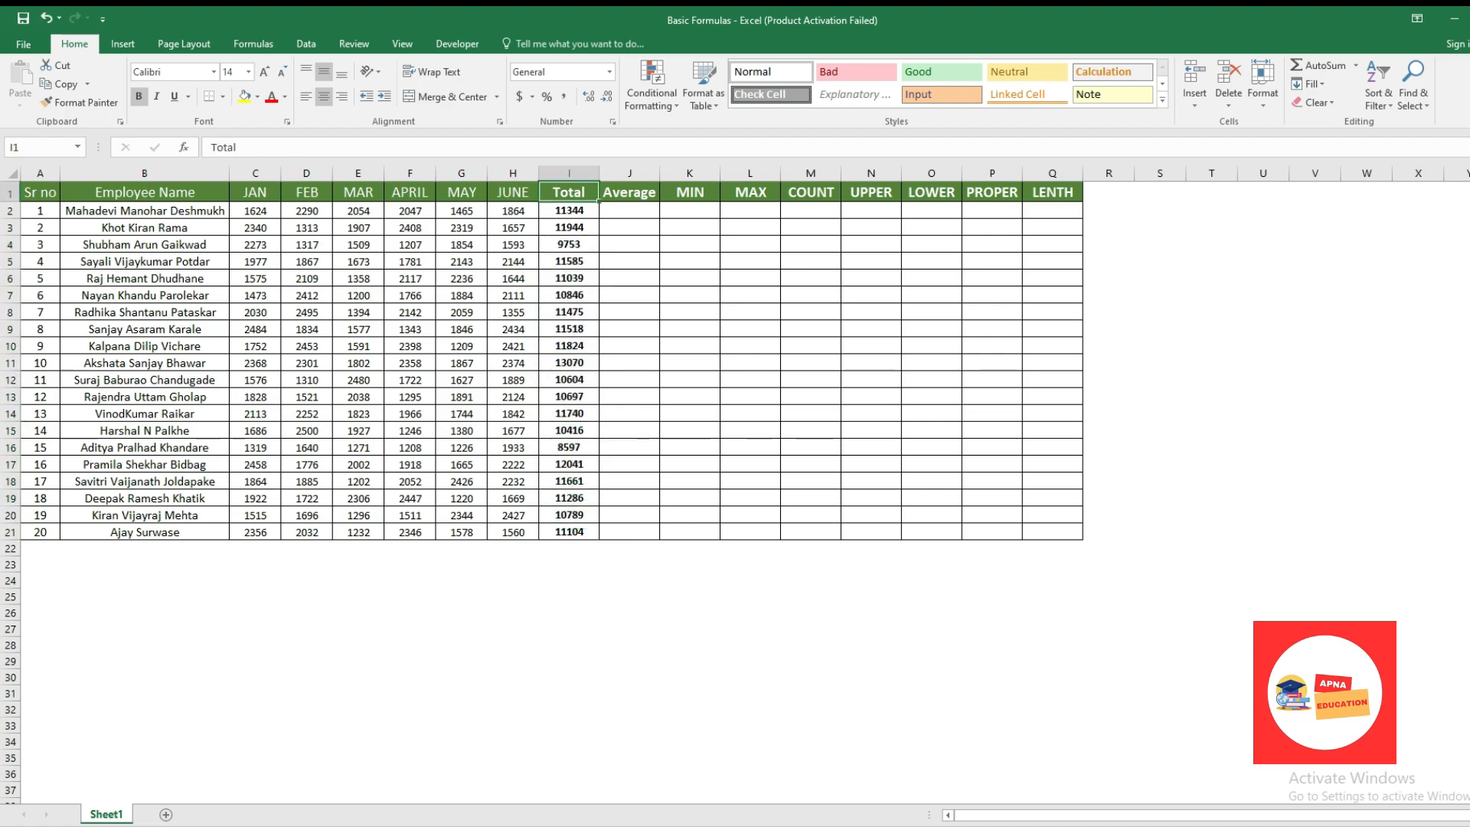
pyautogui.press('Down')
pyautogui.press('Right')
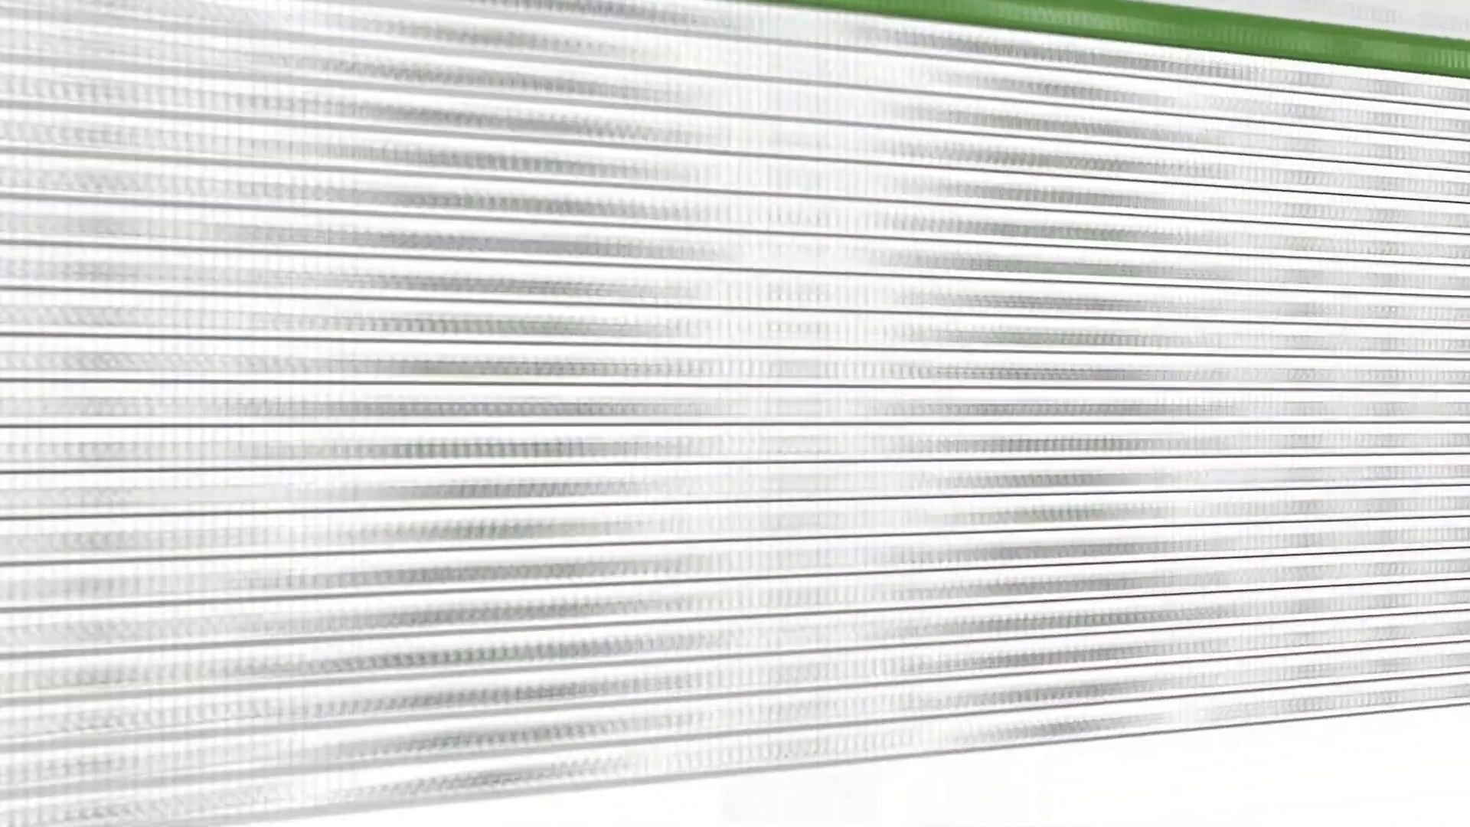
pyautogui.write('=aver')
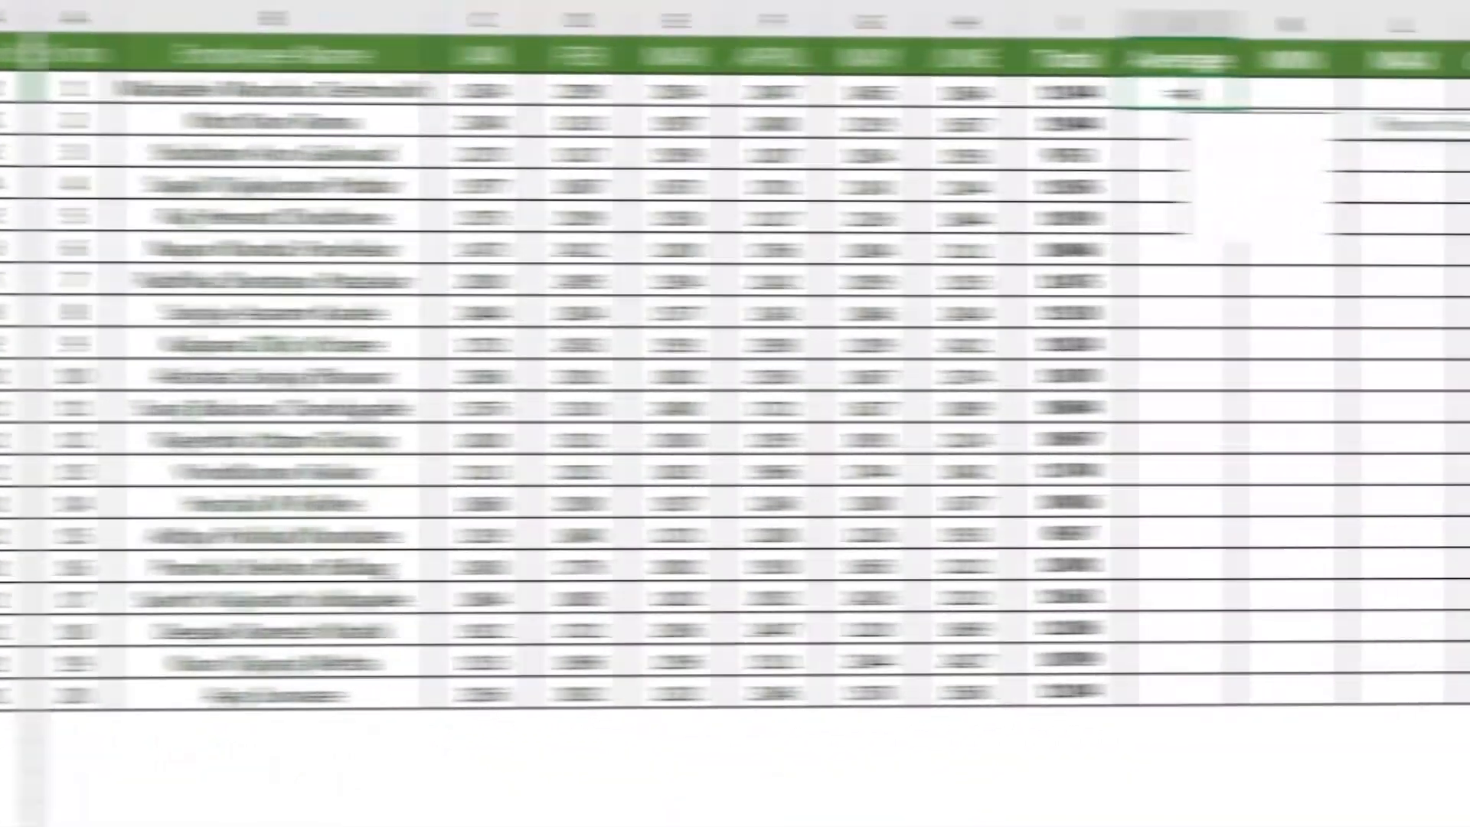
pyautogui.press('Tab')
pyautogui.press('Left')
pyautogui.press('Left')
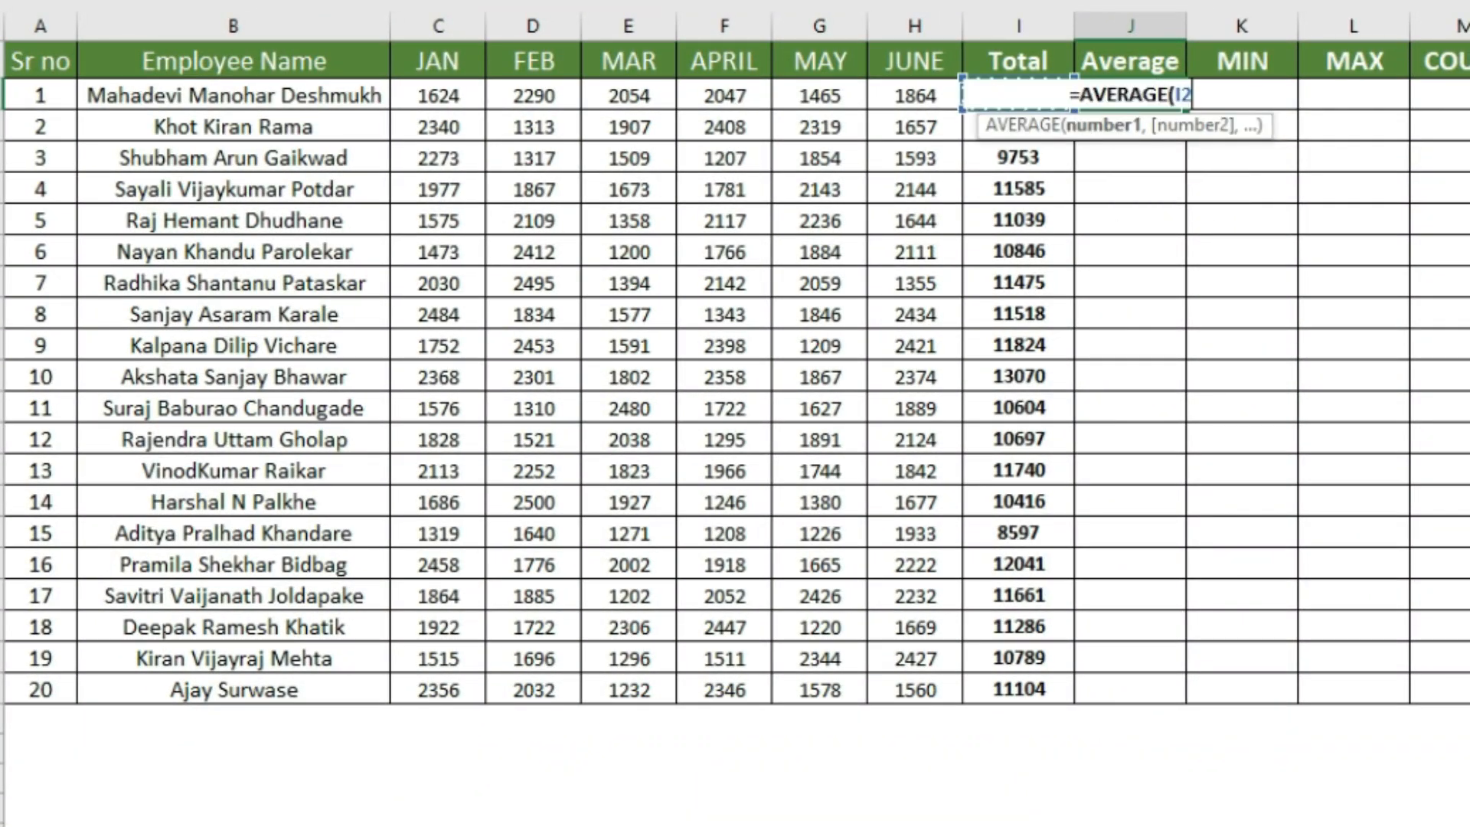
pyautogui.hotkey('shift', 'Left')
pyautogui.hotkey('shift', 'Left')
pyautogui.hotkey('shift', 'Left')
pyautogui.hotkey('shift', 'Left')
pyautogui.hotkey('shift', 'Left')
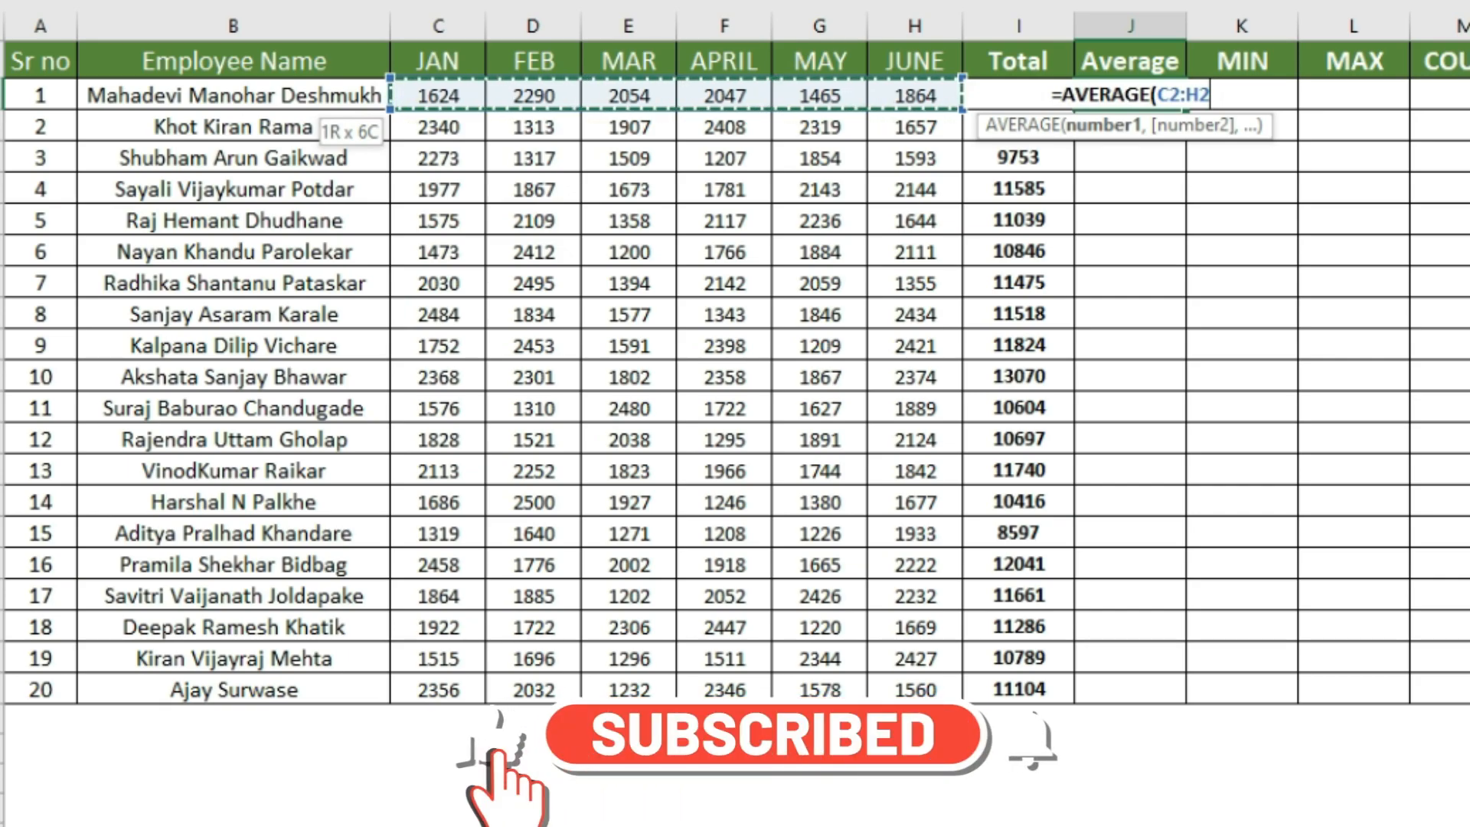
pyautogui.press('Return')
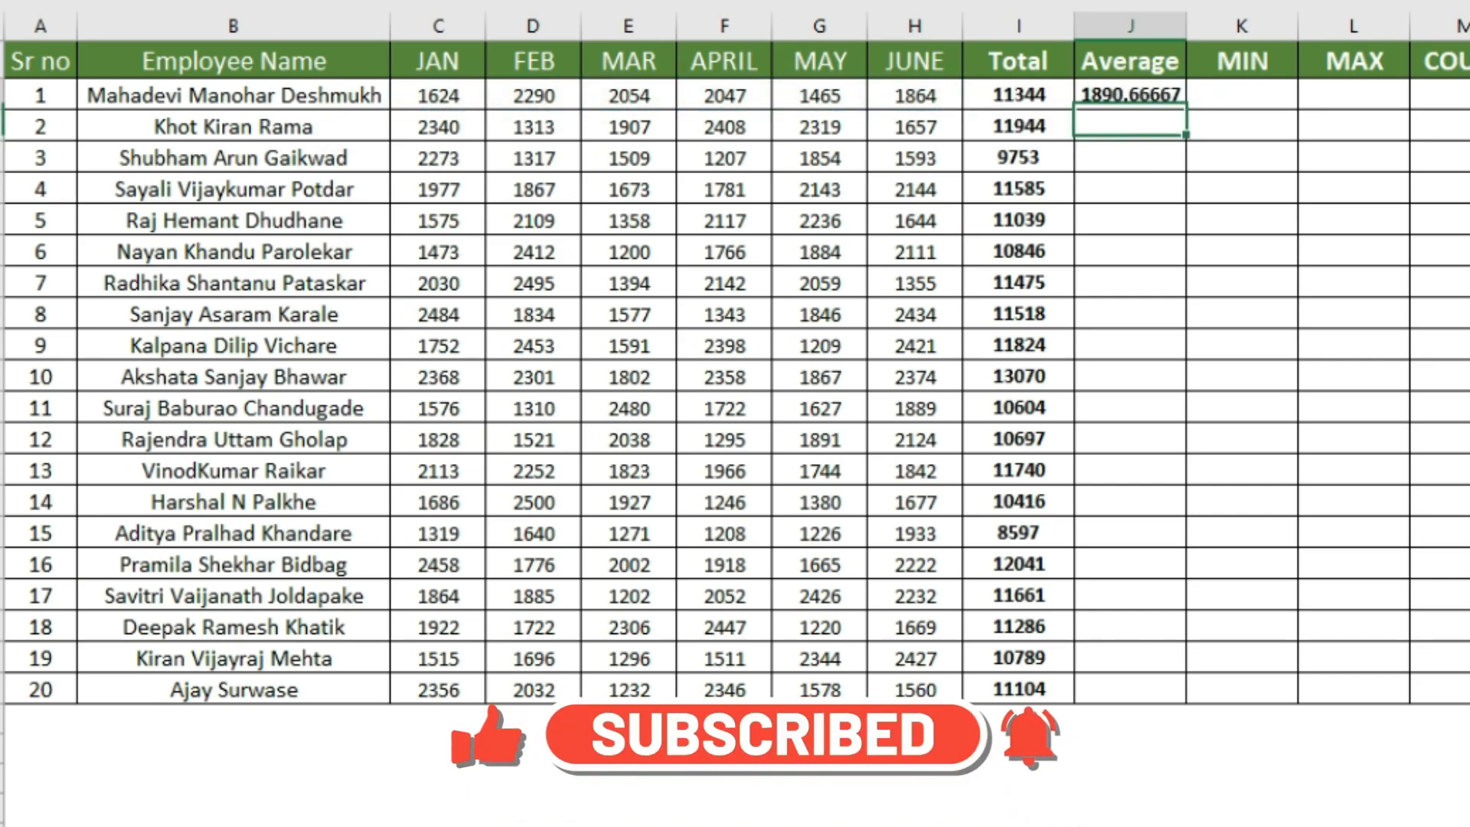
# Copy the AVERAGE formula from J2 into J3 to J21 for the remaining employees.
pyautogui.press('Up')
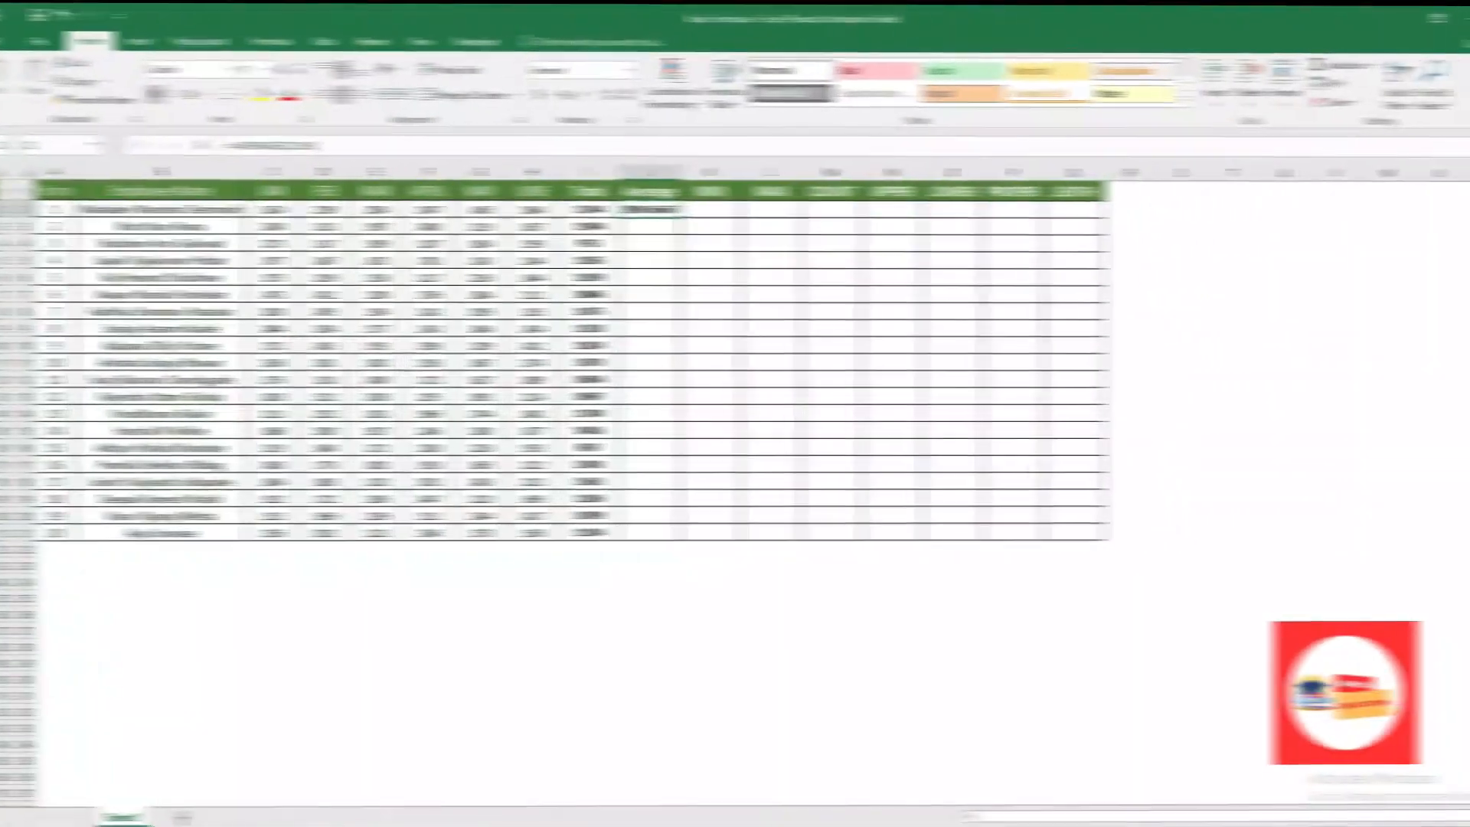
pyautogui.hotkey('ctrl', 'c')
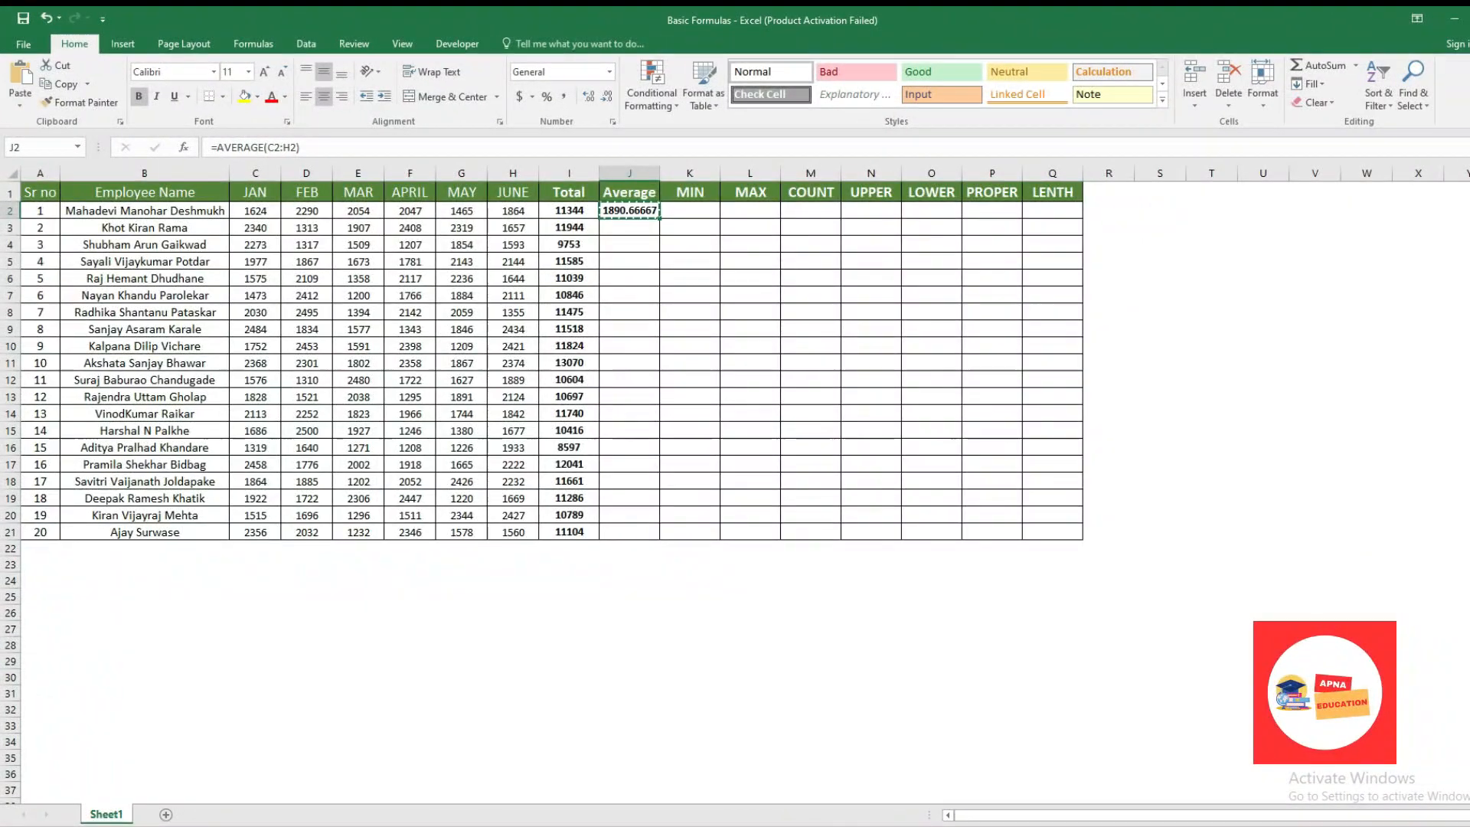
pyautogui.press('Left')
pyautogui.hotkey('ctrl', 'Down')
pyautogui.press('Right')
pyautogui.hotkey('shift', 'Up')
pyautogui.hotkey('shift', 'Down')
pyautogui.hotkey('ctrl', 'shift', 'Up')
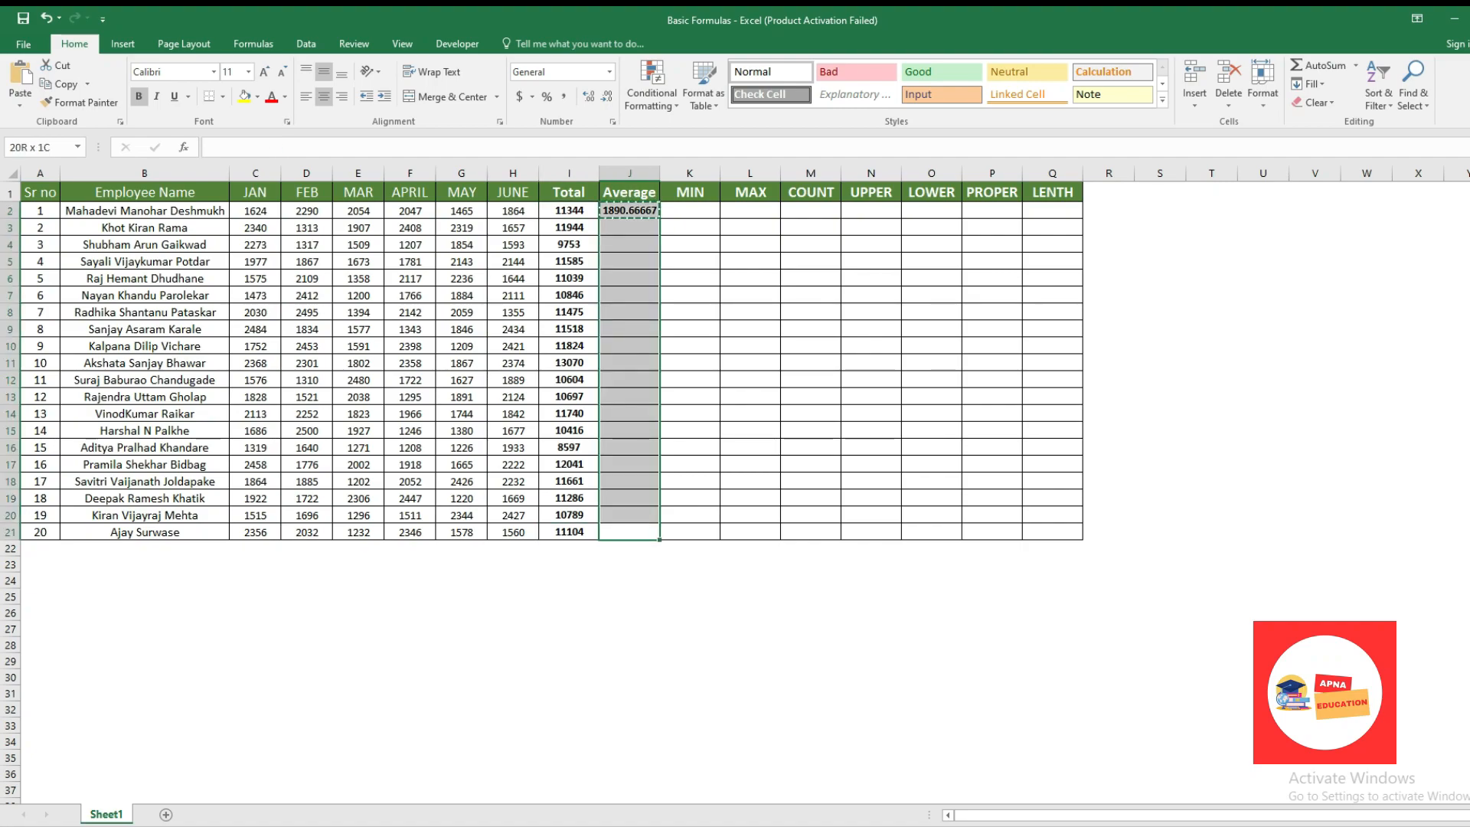
pyautogui.hotkey('ctrl', 'v')
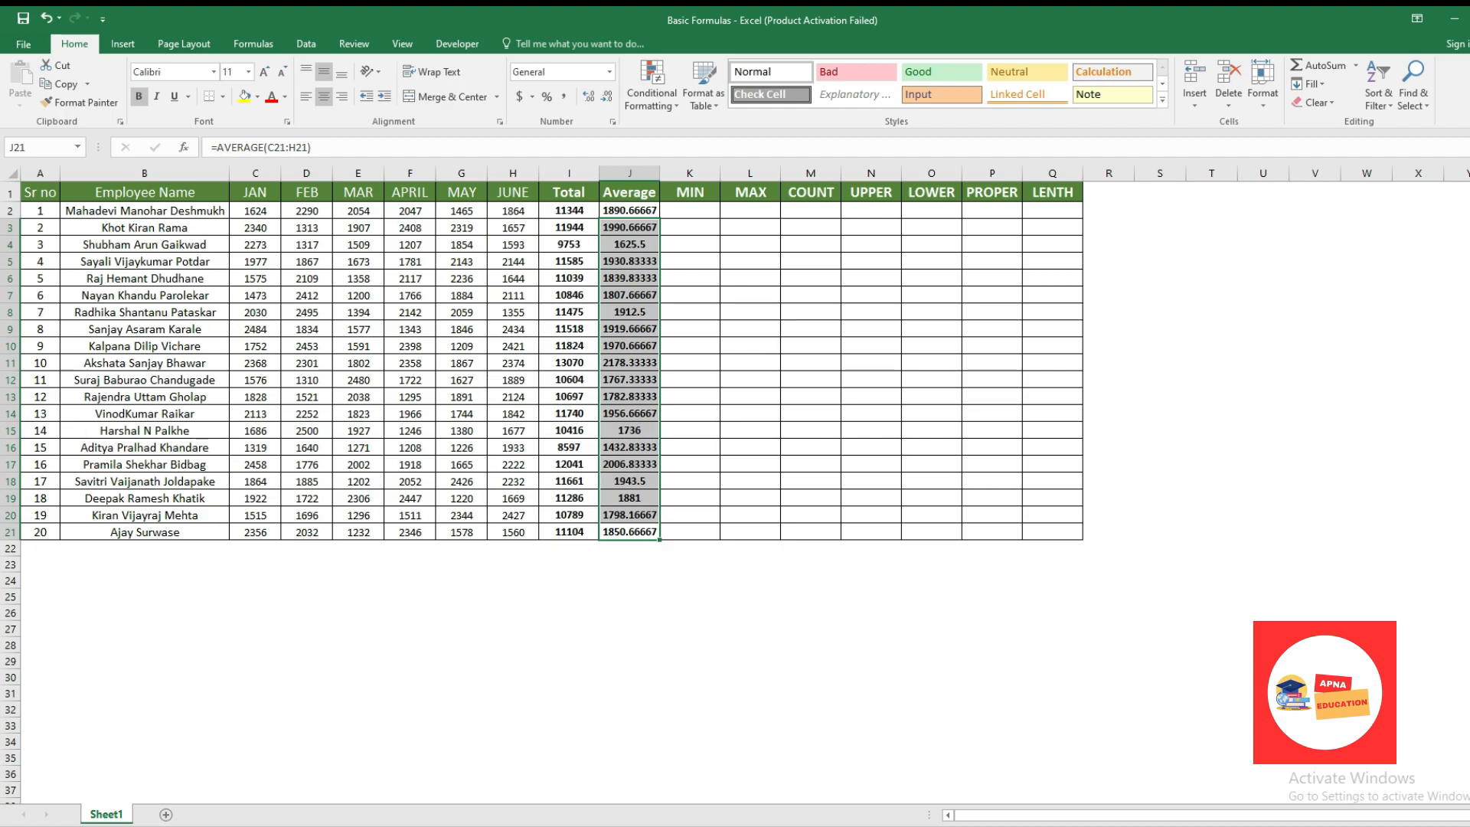
# Enter a MIN formula over C2:H2 in cell K2 for the first employee's lowest monthly figure.
pyautogui.click(629, 211)
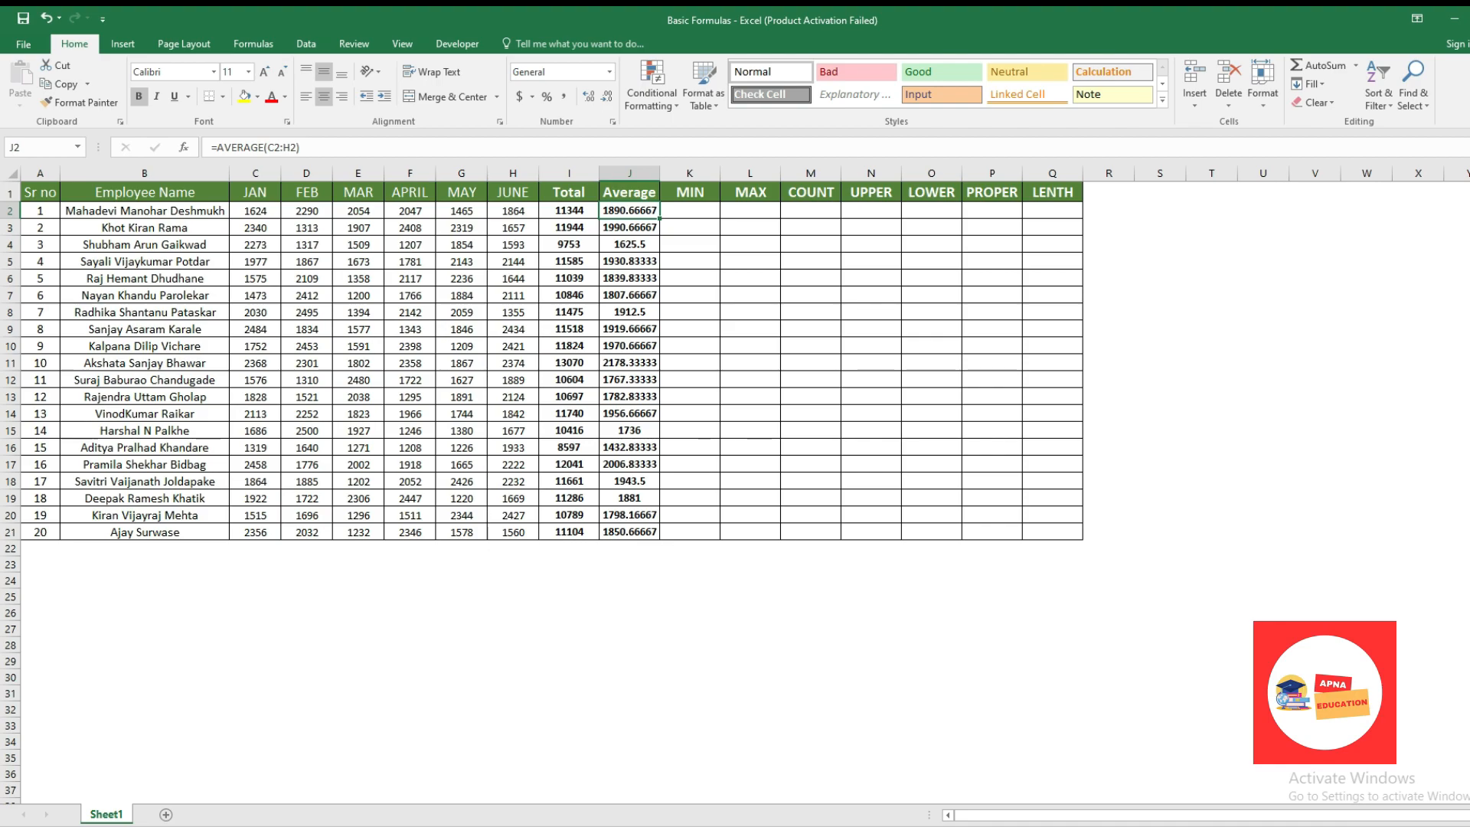
pyautogui.click(689, 211)
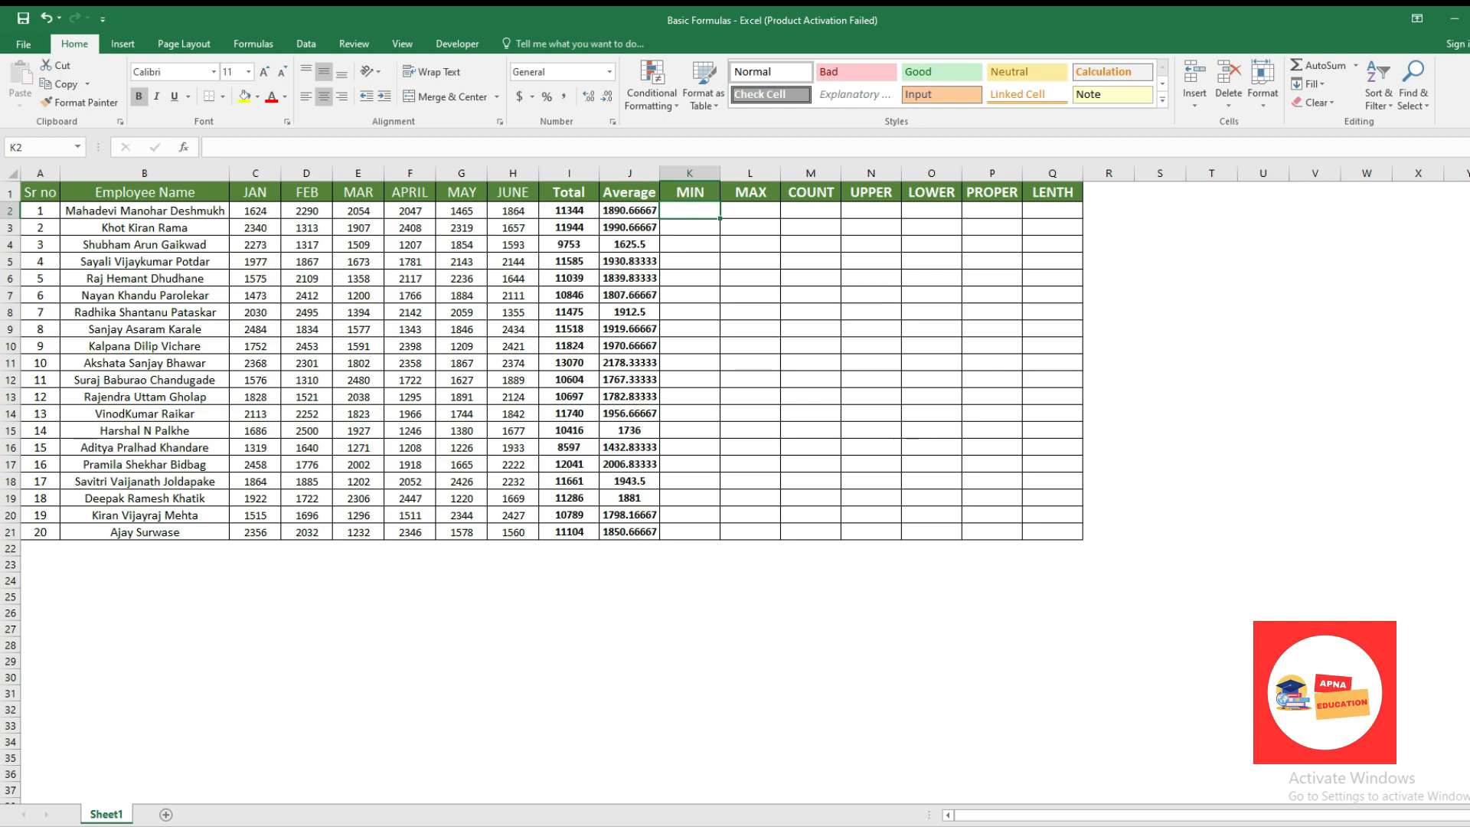
pyautogui.write('=min')
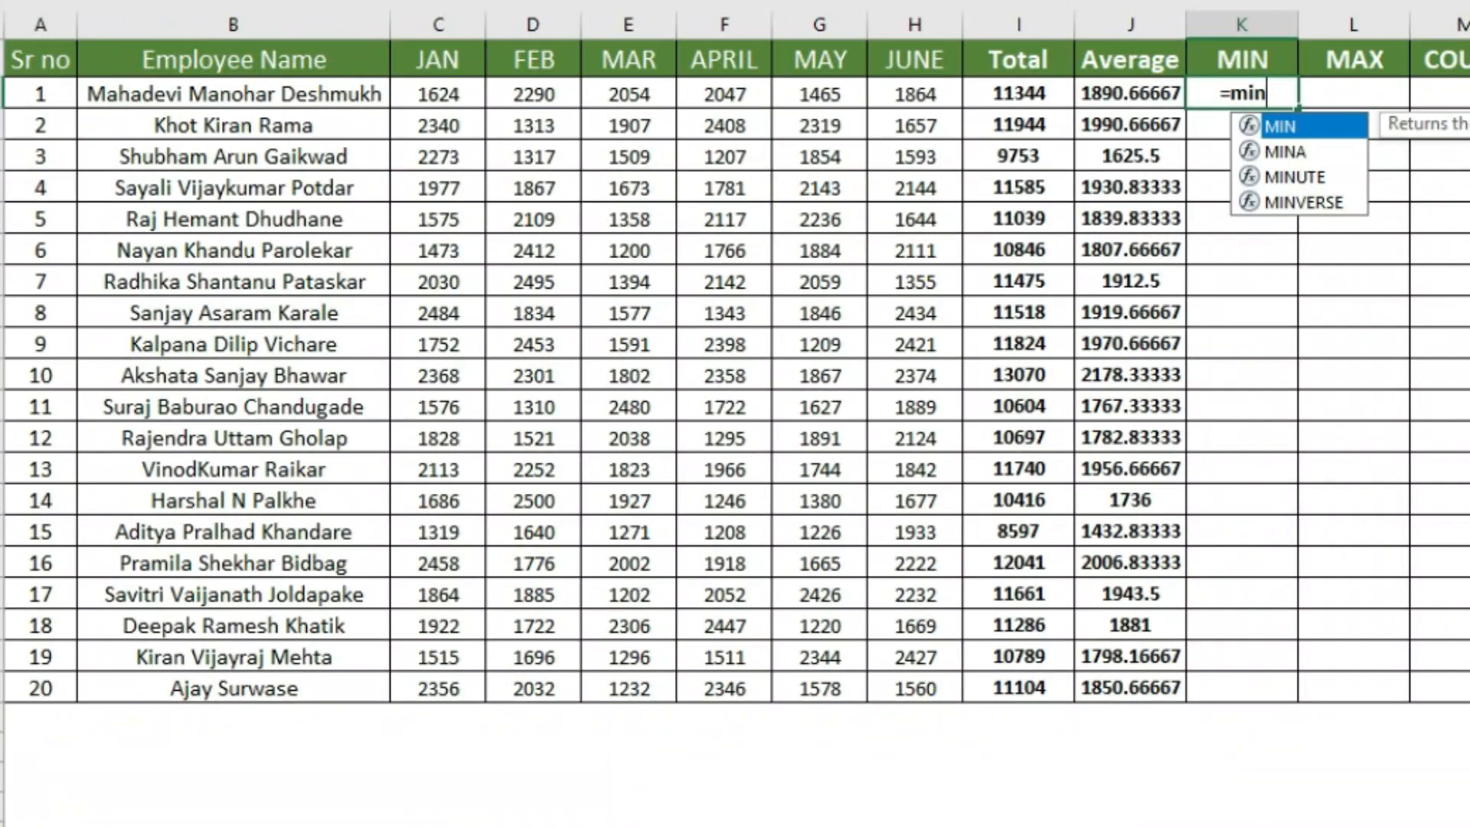
pyautogui.press('Tab')
pyautogui.press('Left')
pyautogui.press('Left')
pyautogui.press('Left')
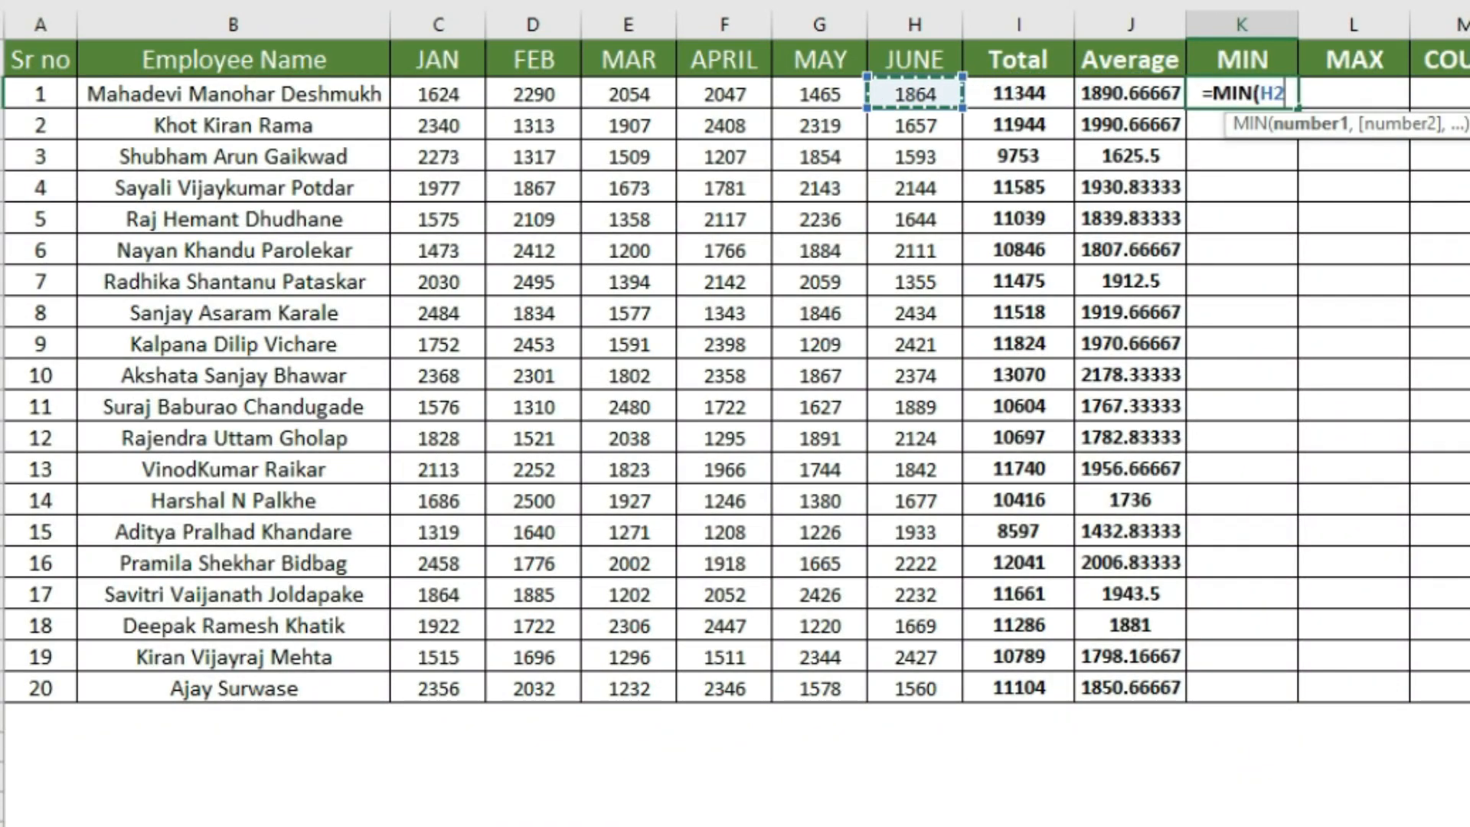
pyautogui.hotkey('shift', 'Left')
pyautogui.hotkey('shift', 'Left')
pyautogui.hotkey('shift', 'Left')
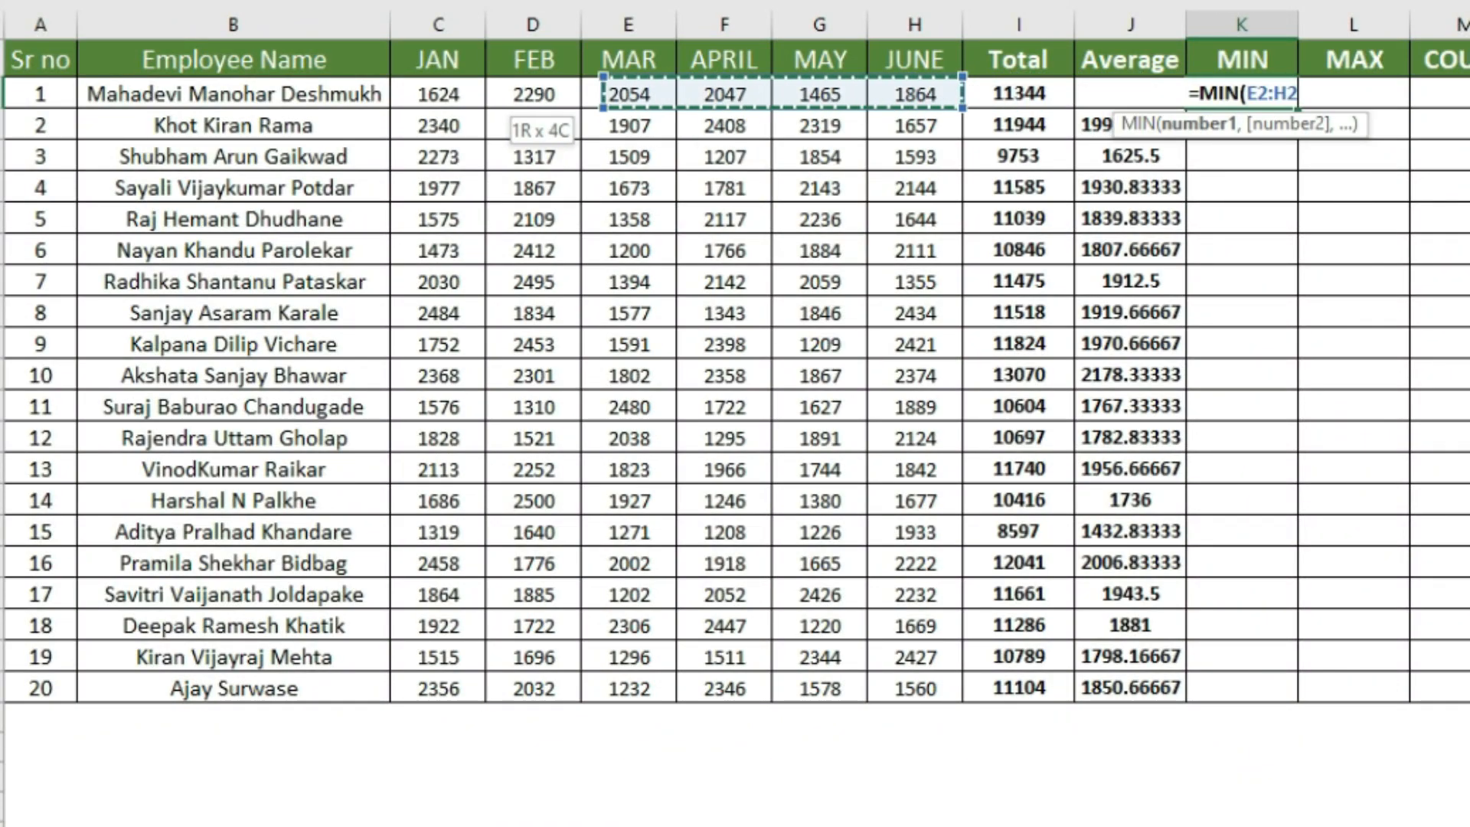
pyautogui.hotkey('shift', 'Left')
pyautogui.hotkey('shift', 'Left')
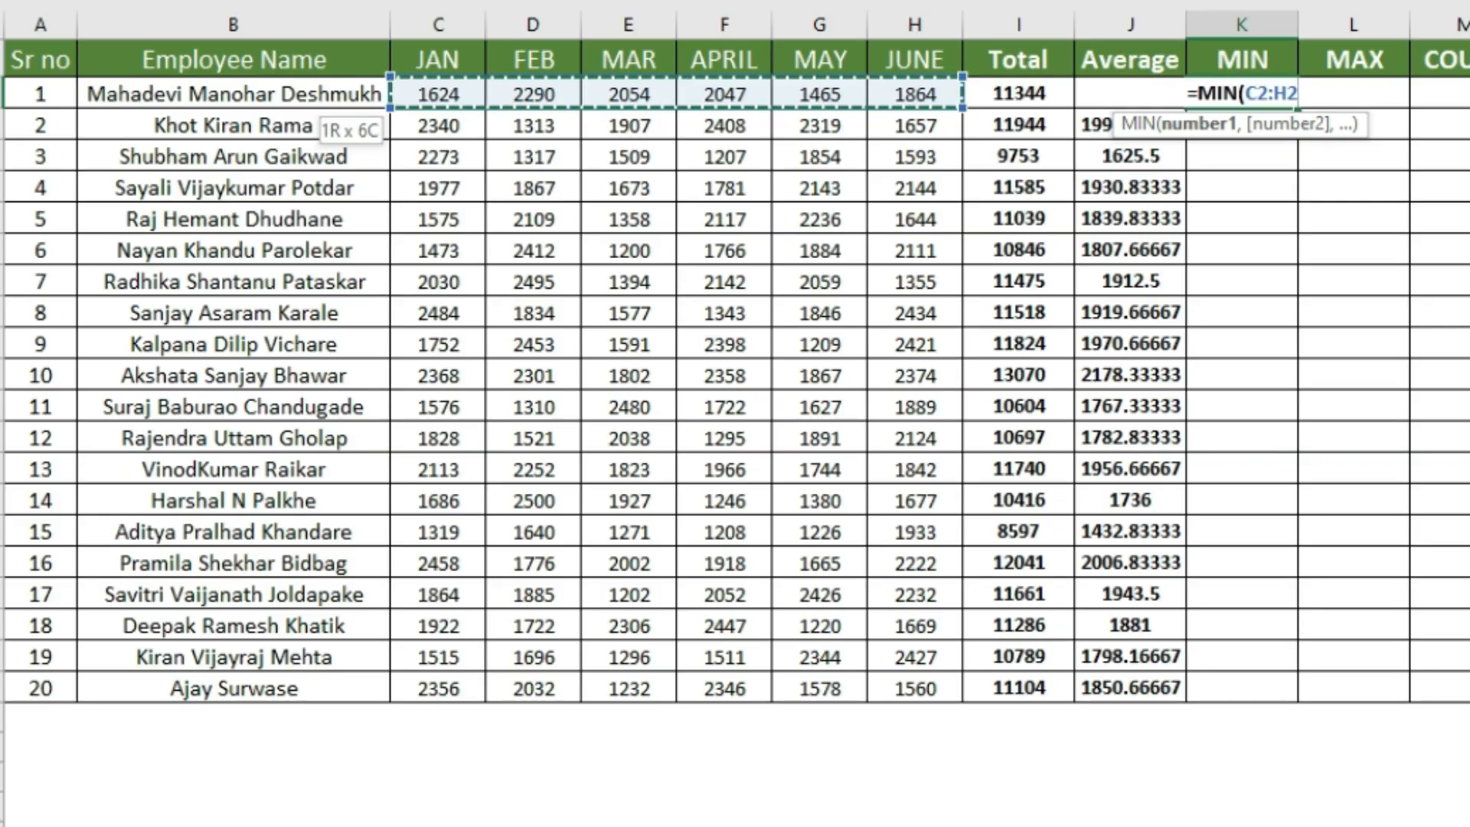
pyautogui.hotkey('ctrl', 'Return')
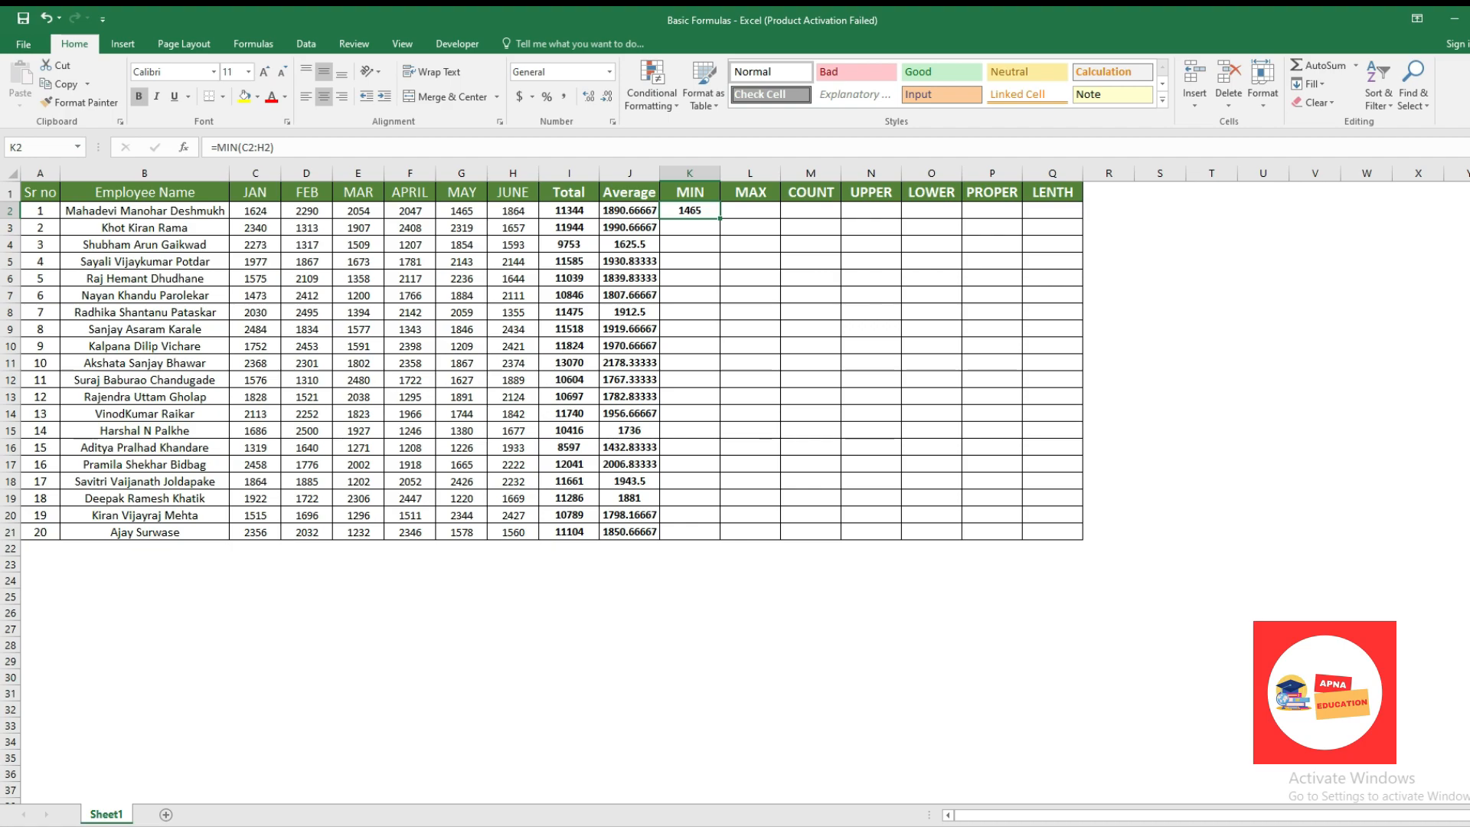
# Copy the MIN formula from K2 down the MIN column to K21.
pyautogui.hotkey('ctrl', 'c')
pyautogui.press('Left')
pyautogui.hotkey('ctrl', 'Down')
pyautogui.press('Right')
pyautogui.hotkey('ctrl', 'shift', 'Up')
pyautogui.hotkey('shift', 'Down')
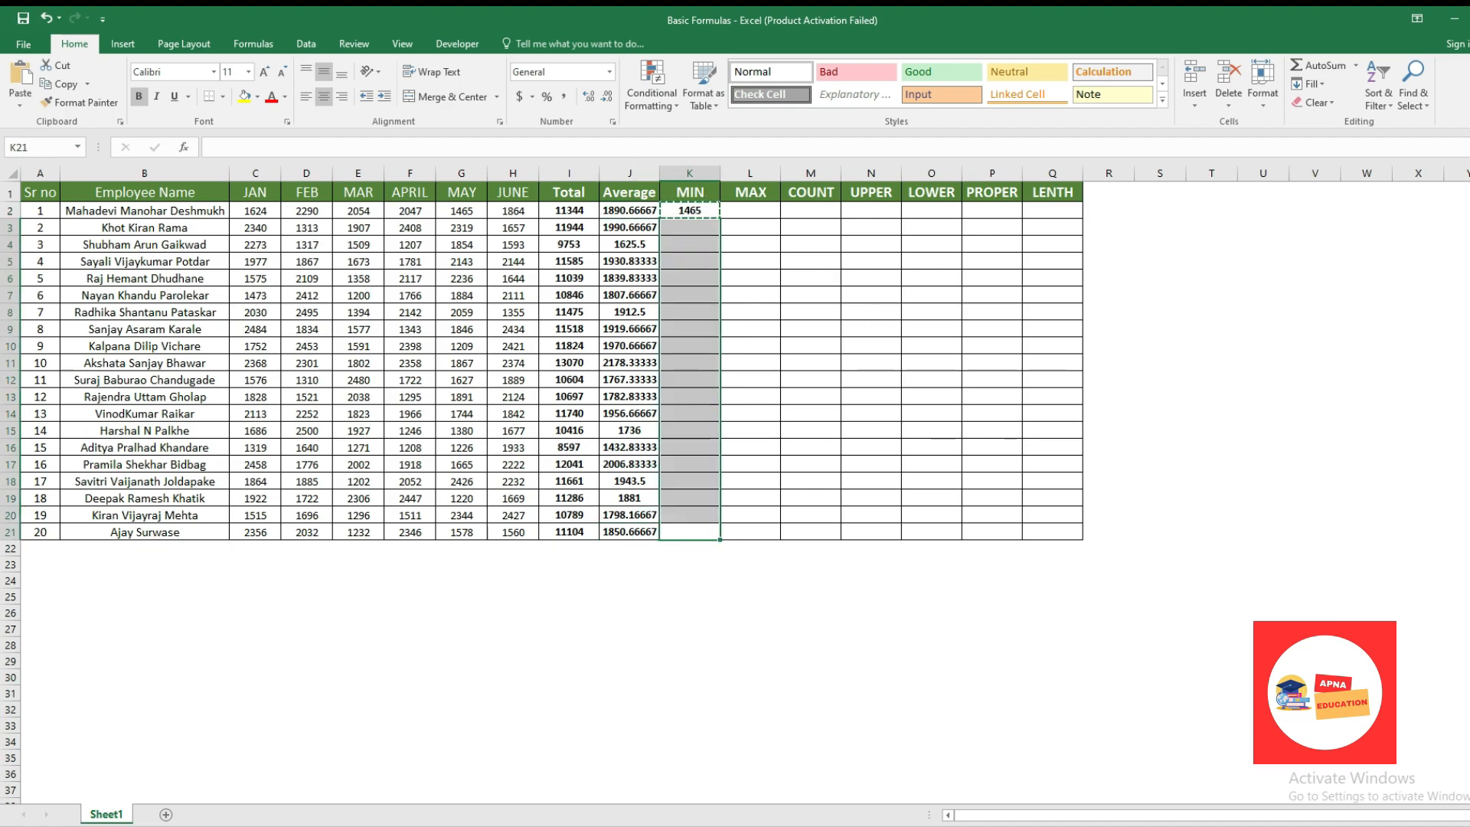
pyautogui.hotkey('ctrl', 'v')
pyautogui.press('Escape')
# Enter a MAX formula over C2:H2 in cell L2 and fill it down to L21.
pyautogui.press('Right')
pyautogui.hotkey('ctrl', 'Up')
pyautogui.press('Down')
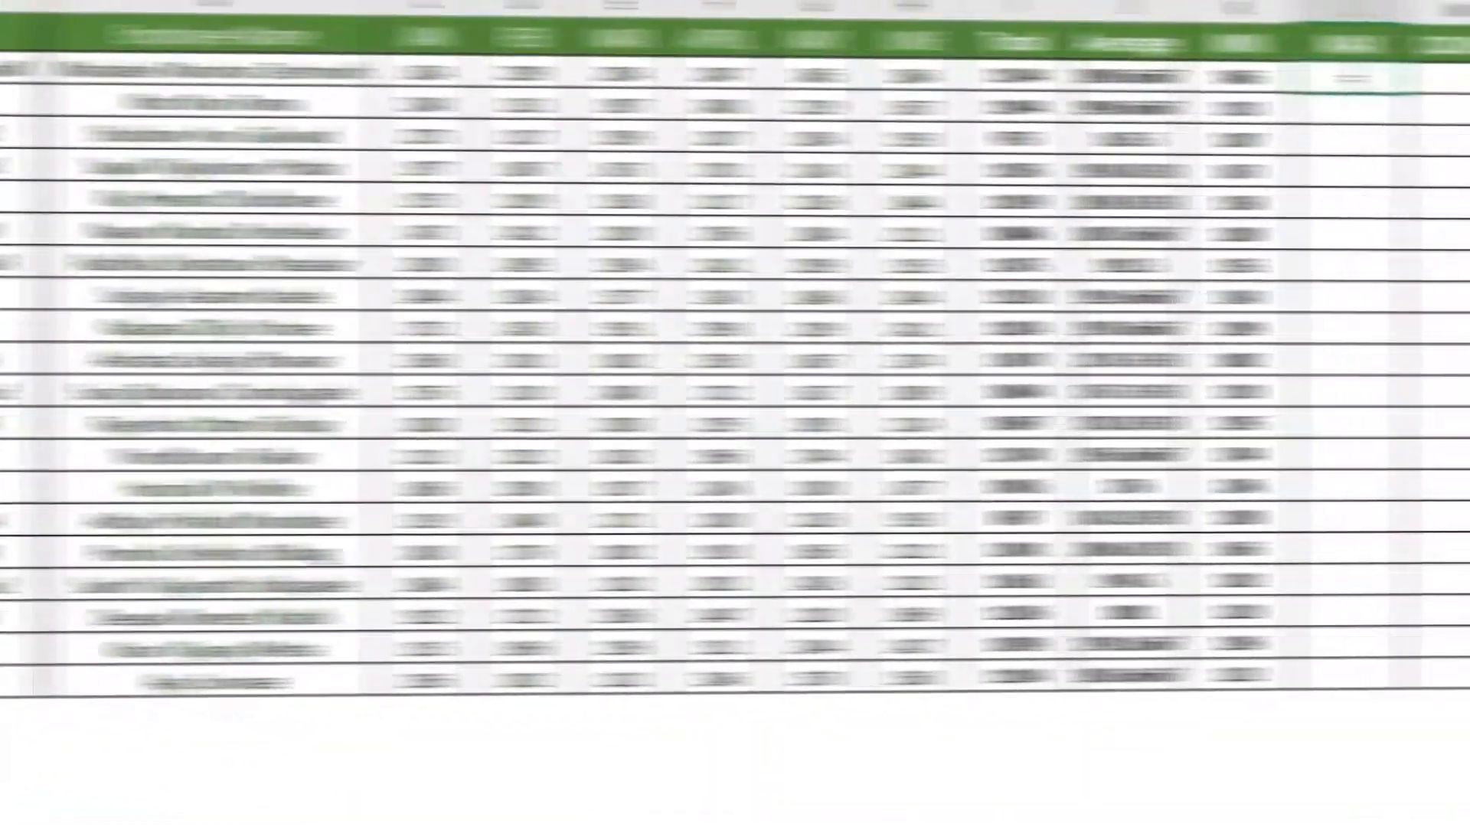
pyautogui.write('=max')
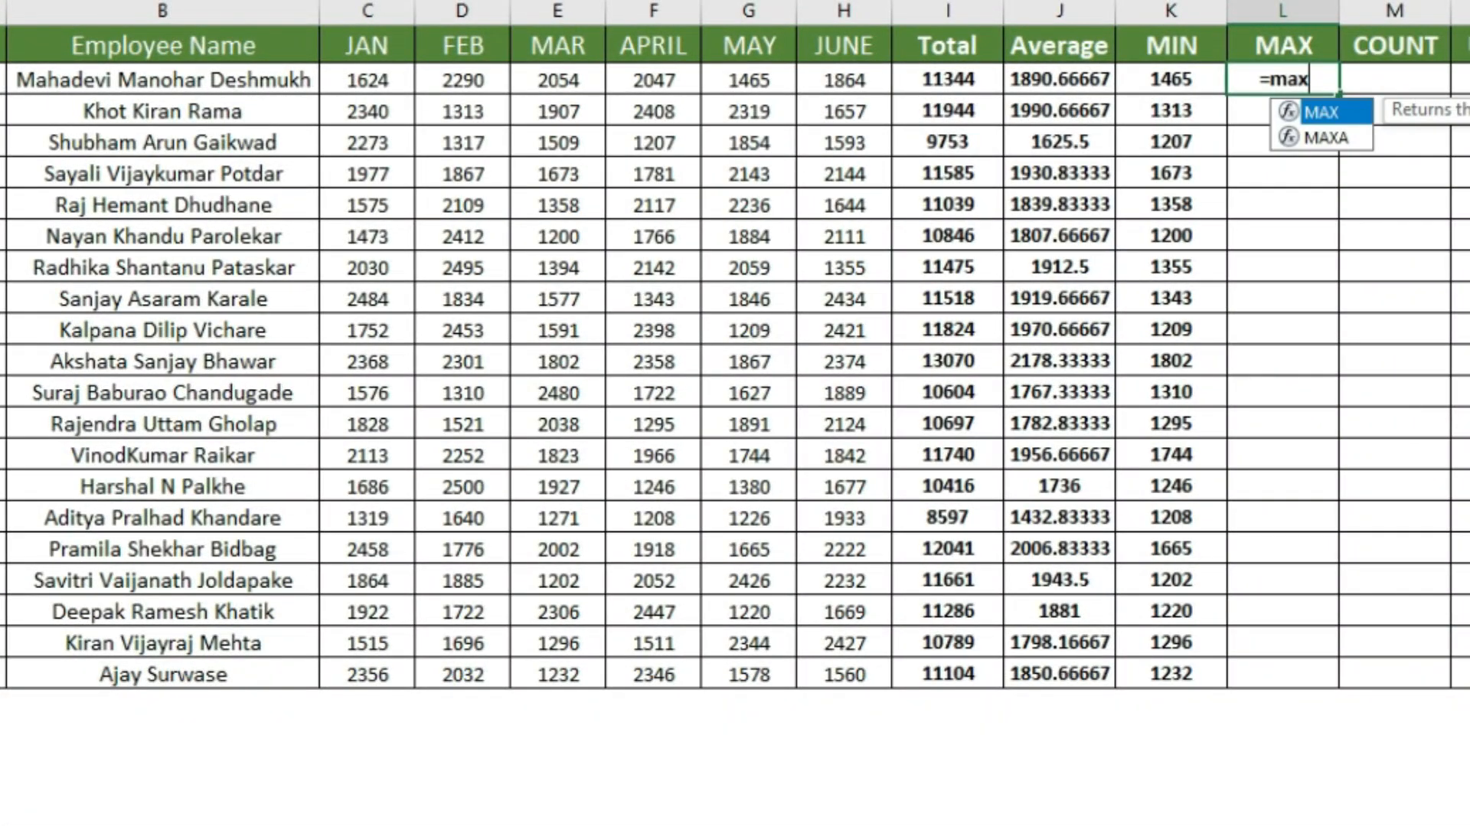
pyautogui.press('Tab')
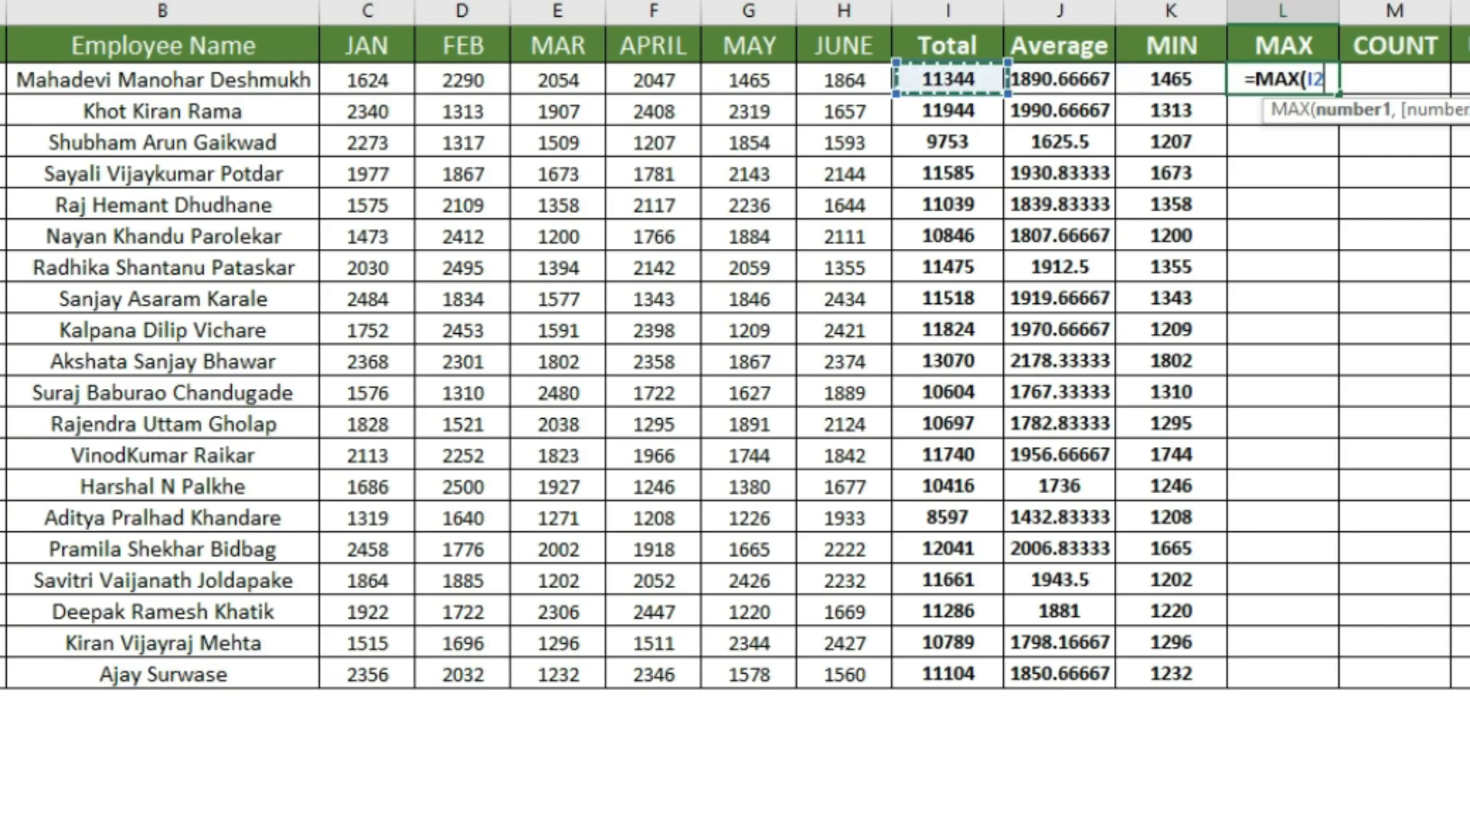
pyautogui.moveTo(842, 79); pyautogui.dragTo(345, 85)
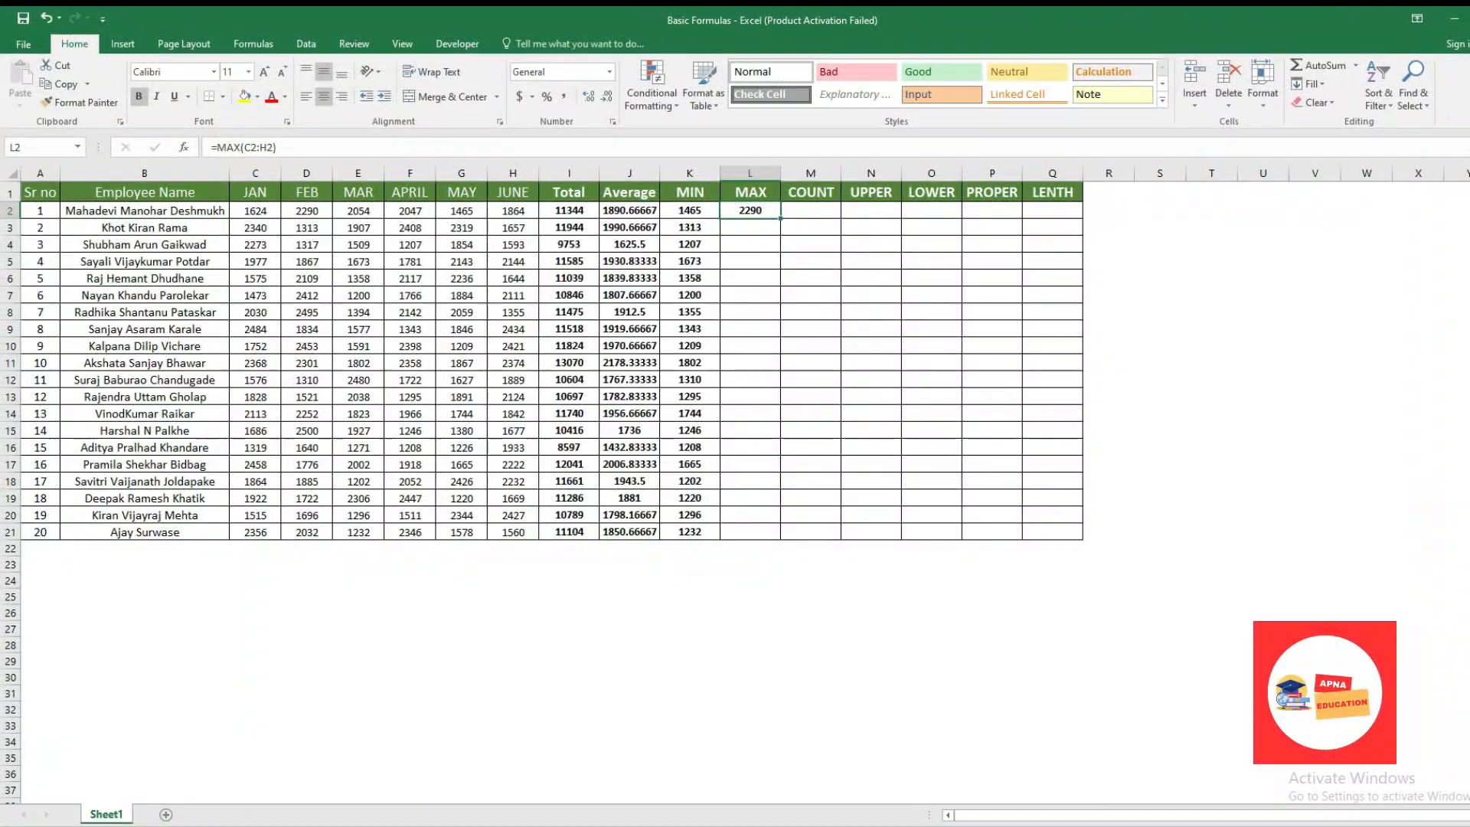
pyautogui.moveTo(750, 210); pyautogui.dragTo(750, 531)
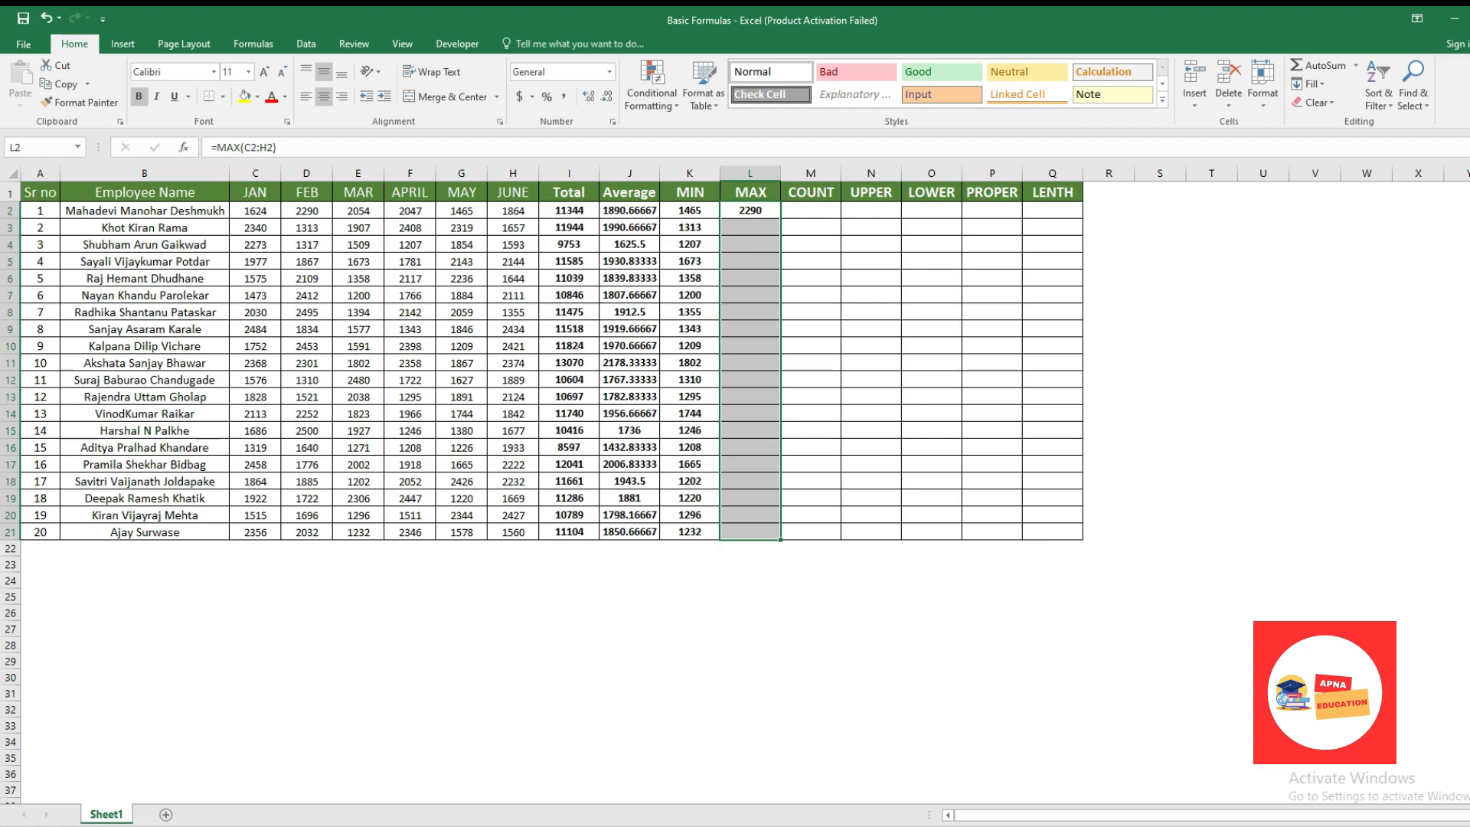
pyautogui.hotkey('ctrl', 'd')
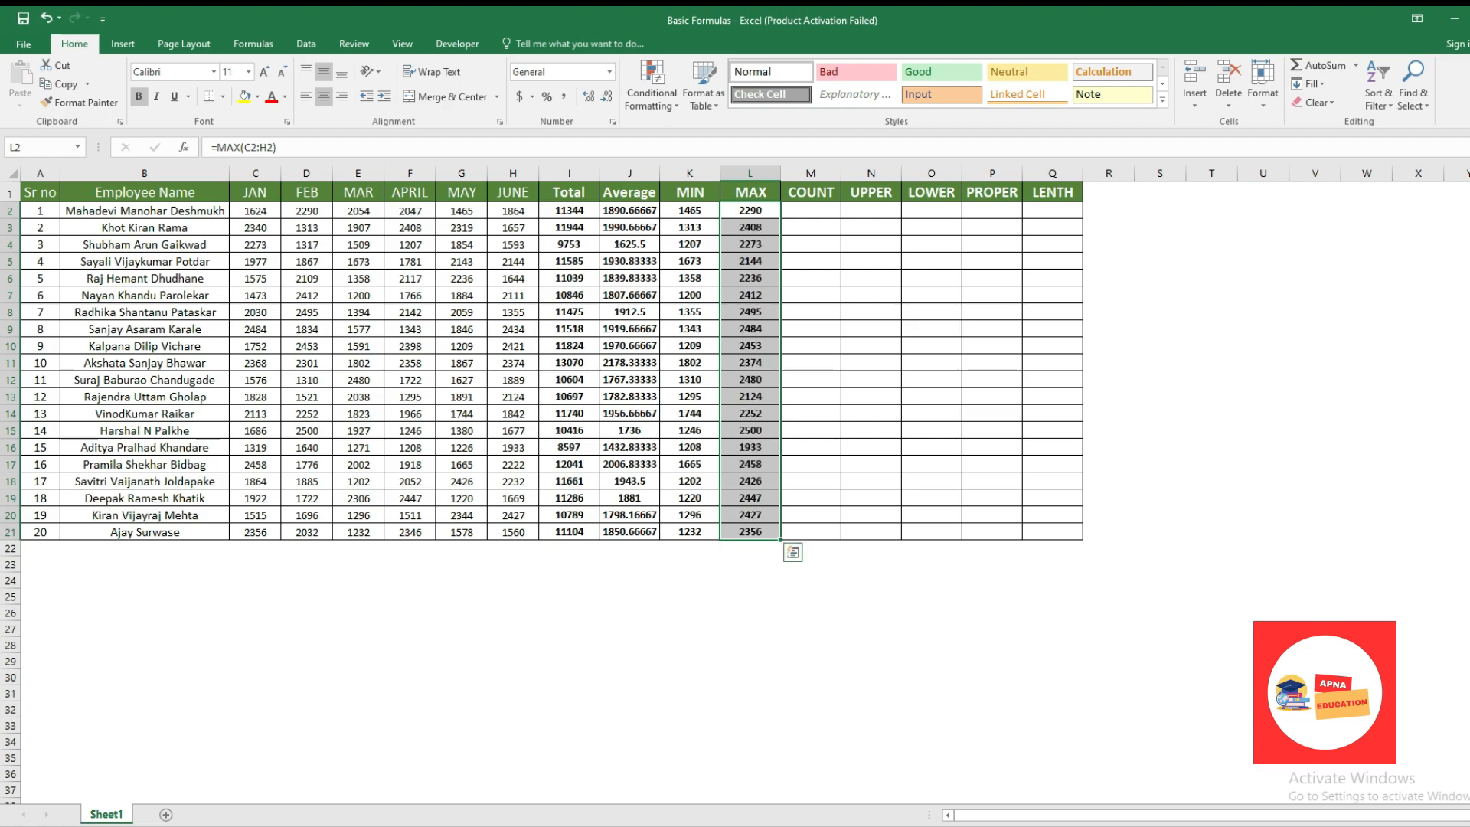
# Enter a COUNT formula over C2:H2 in cell M2 and fill it down the COUNT column to M21.
pyautogui.click(811, 211)
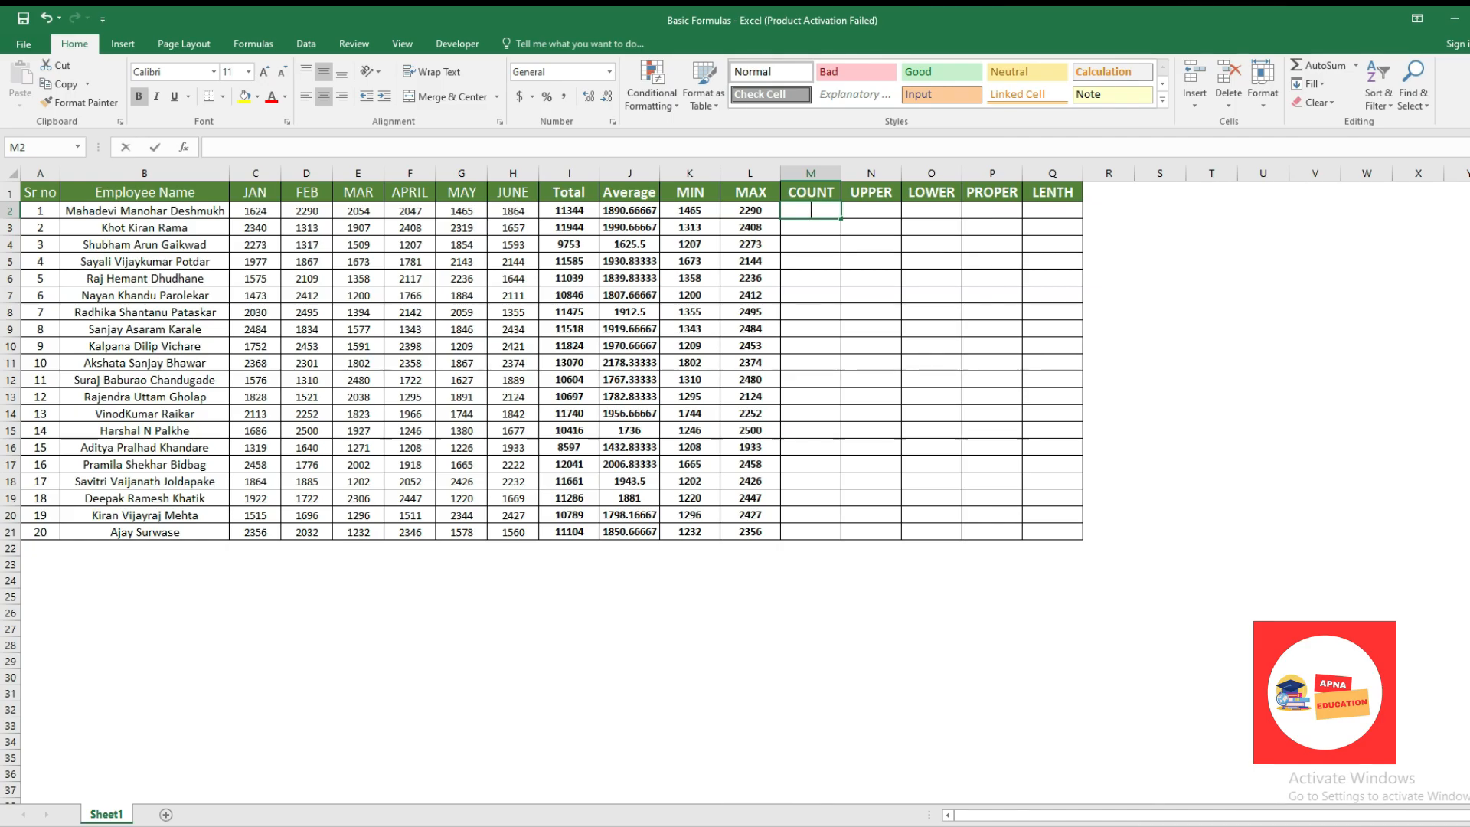
pyautogui.write('=count')
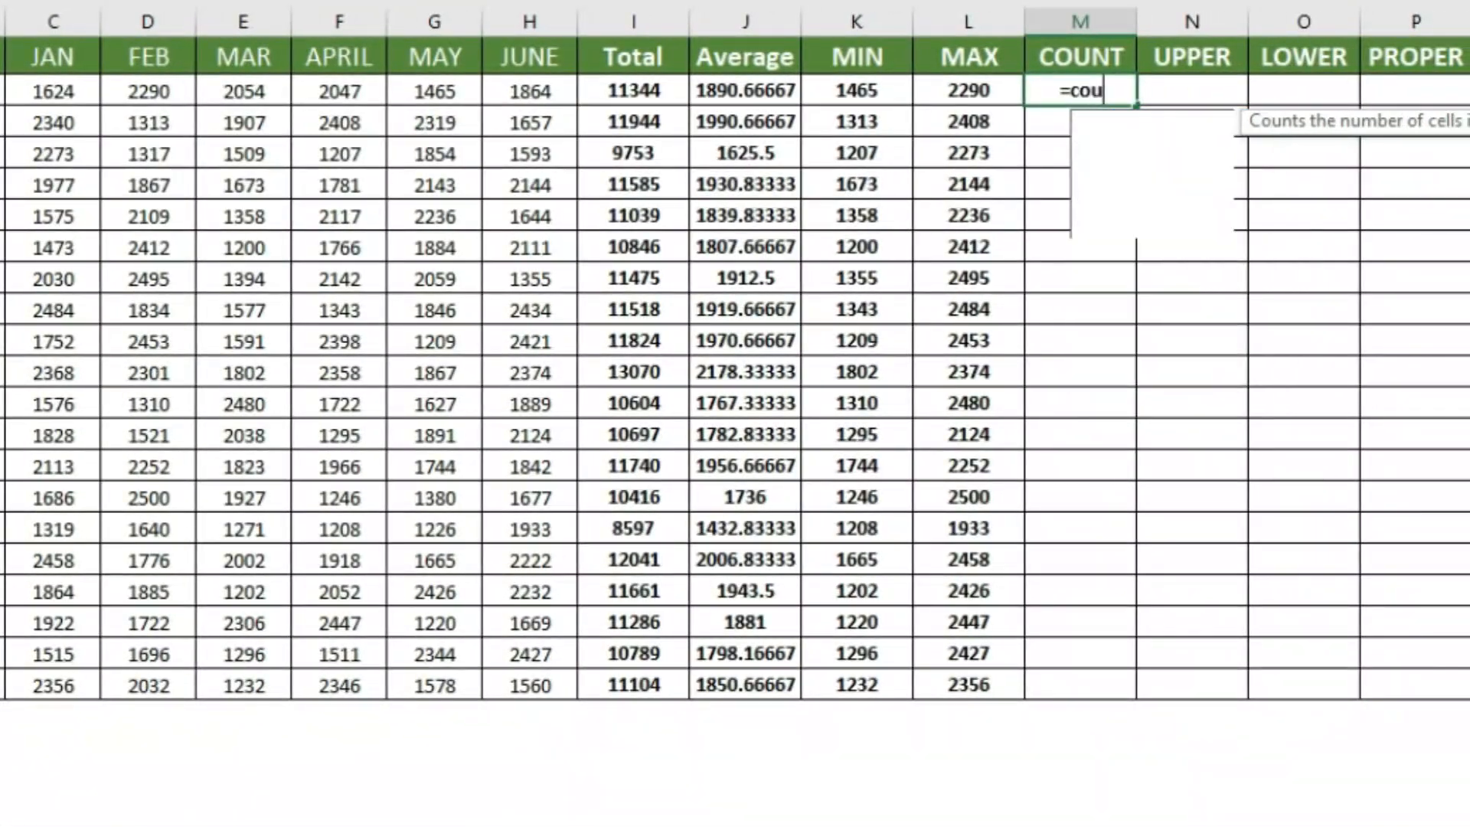
pyautogui.press('Tab')
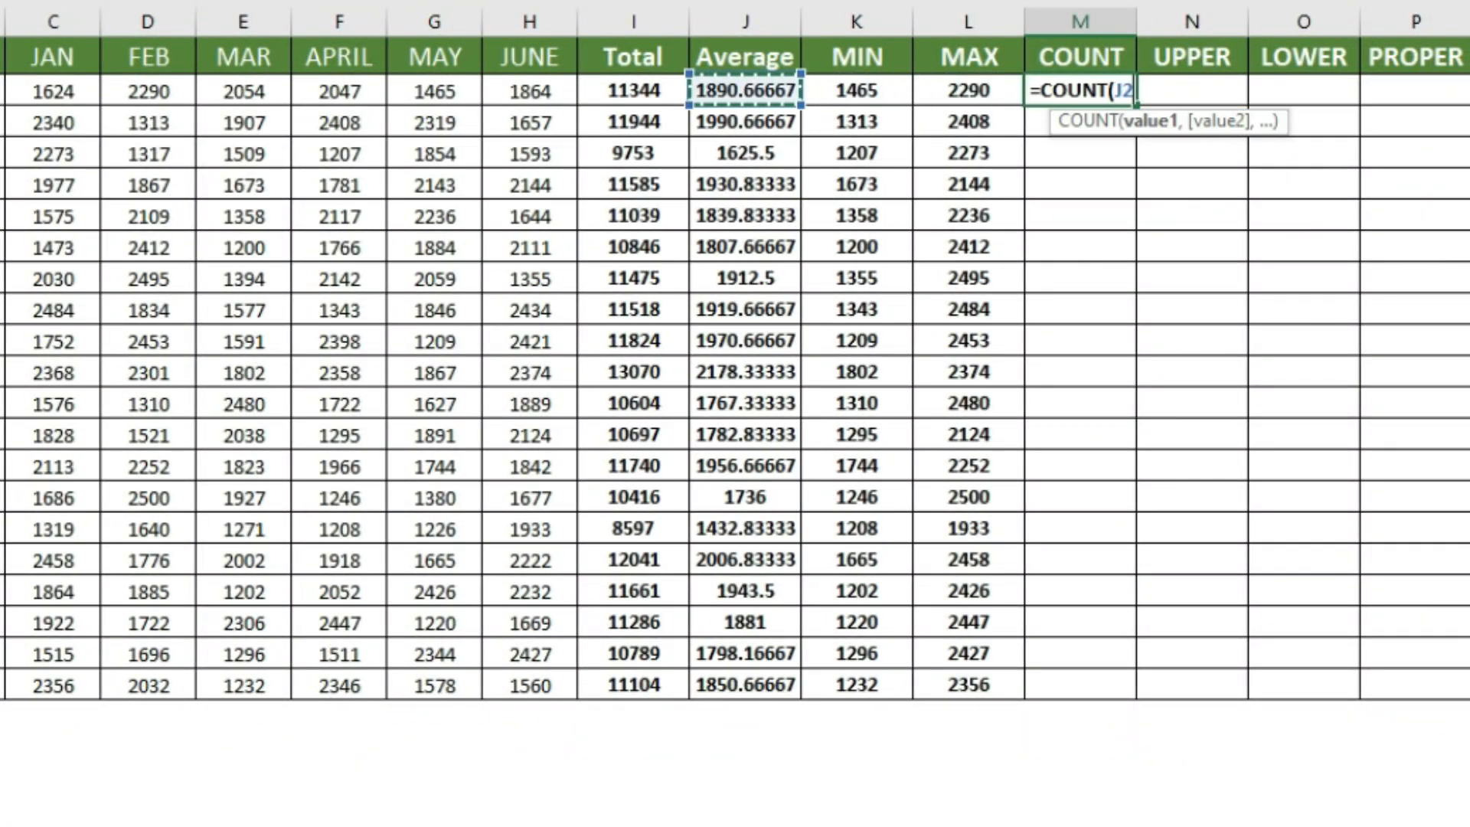
pyautogui.moveTo(528, 92); pyautogui.dragTo(54, 92)
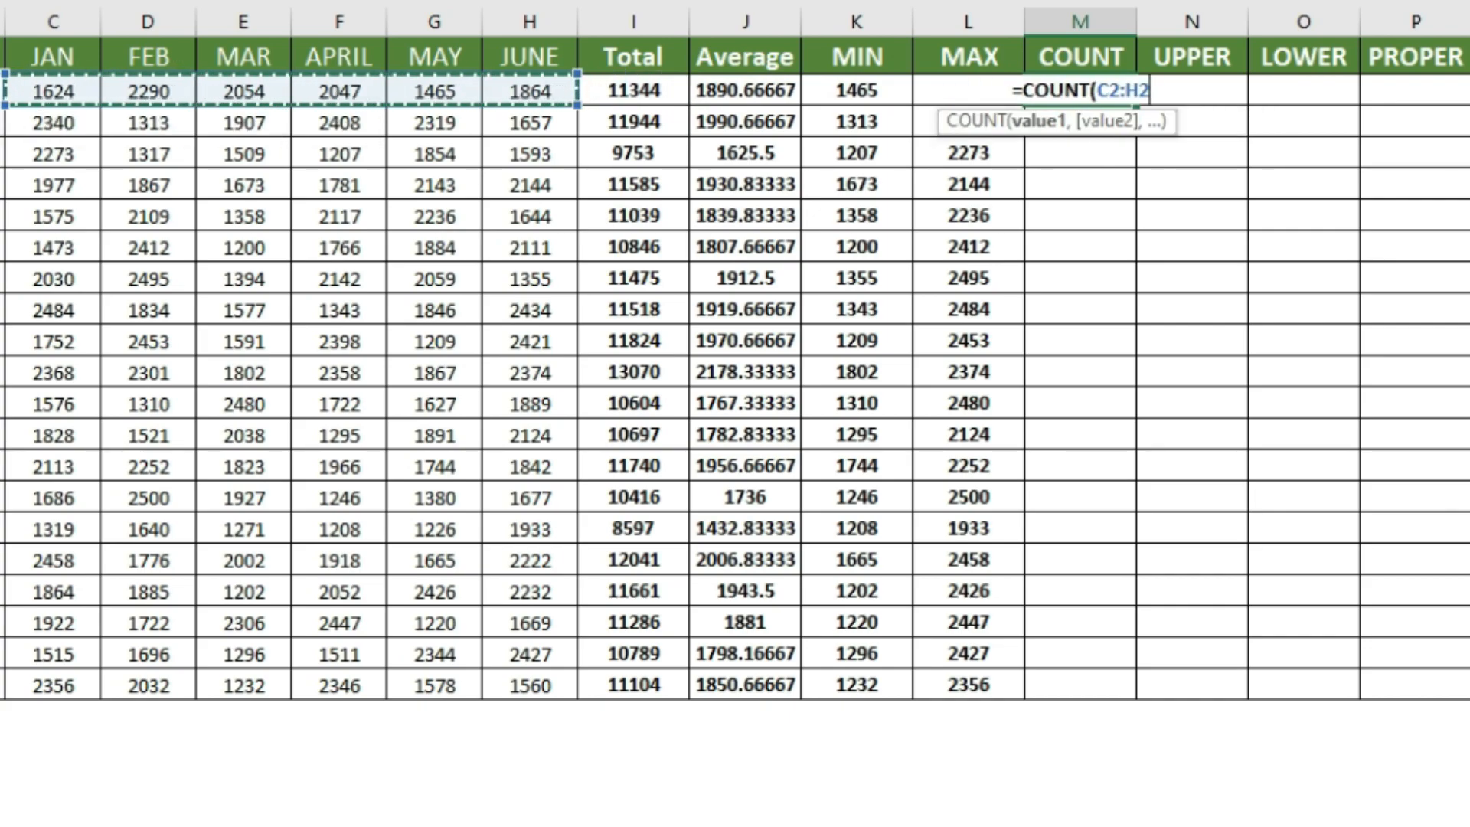
pyautogui.hotkey('ctrl', 'Return')
pyautogui.press('Up')
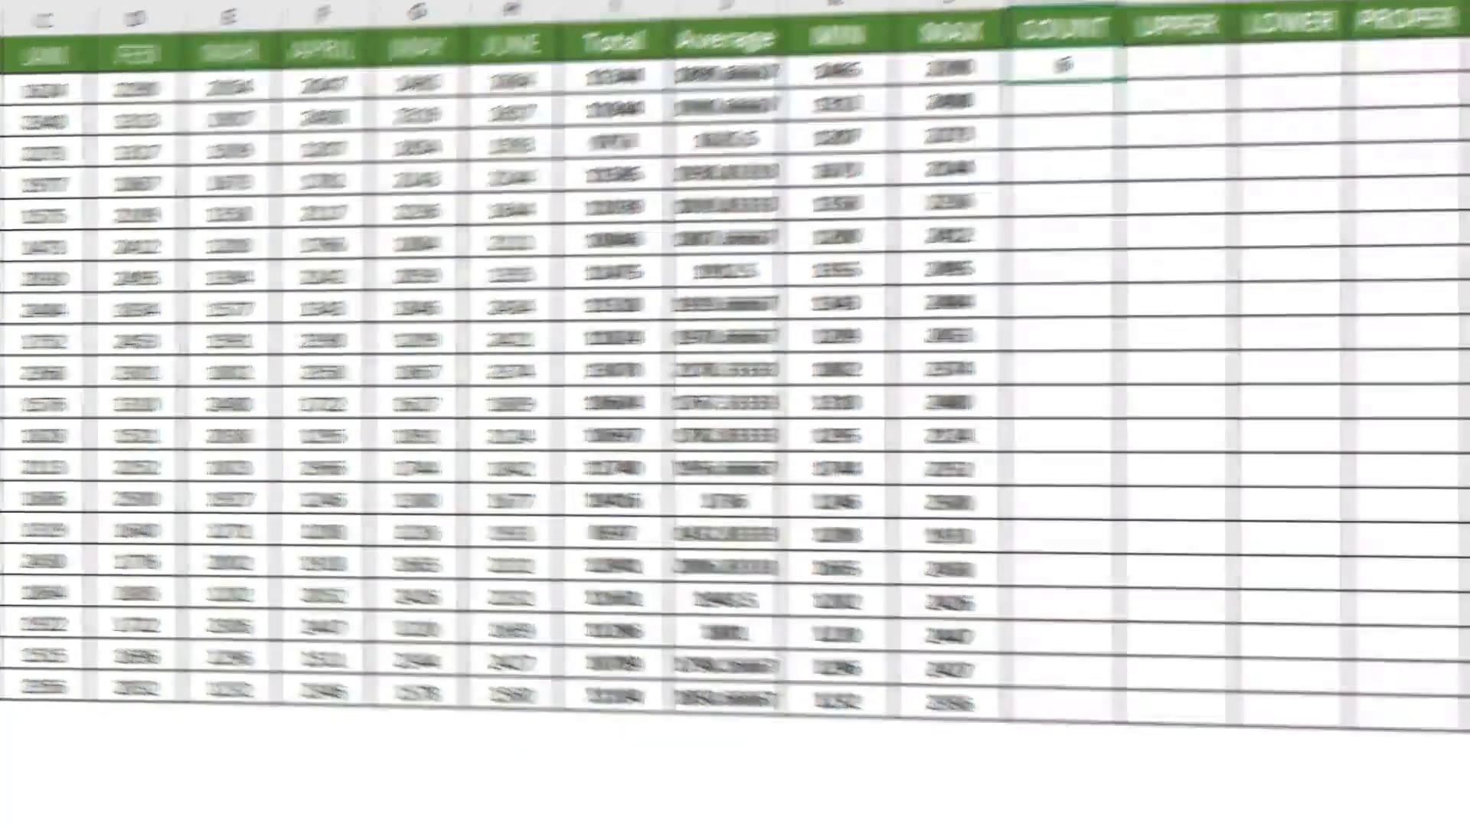
pyautogui.hotkey('ctrl', 'shift', 'Up')
pyautogui.hotkey('ctrl', 'd')
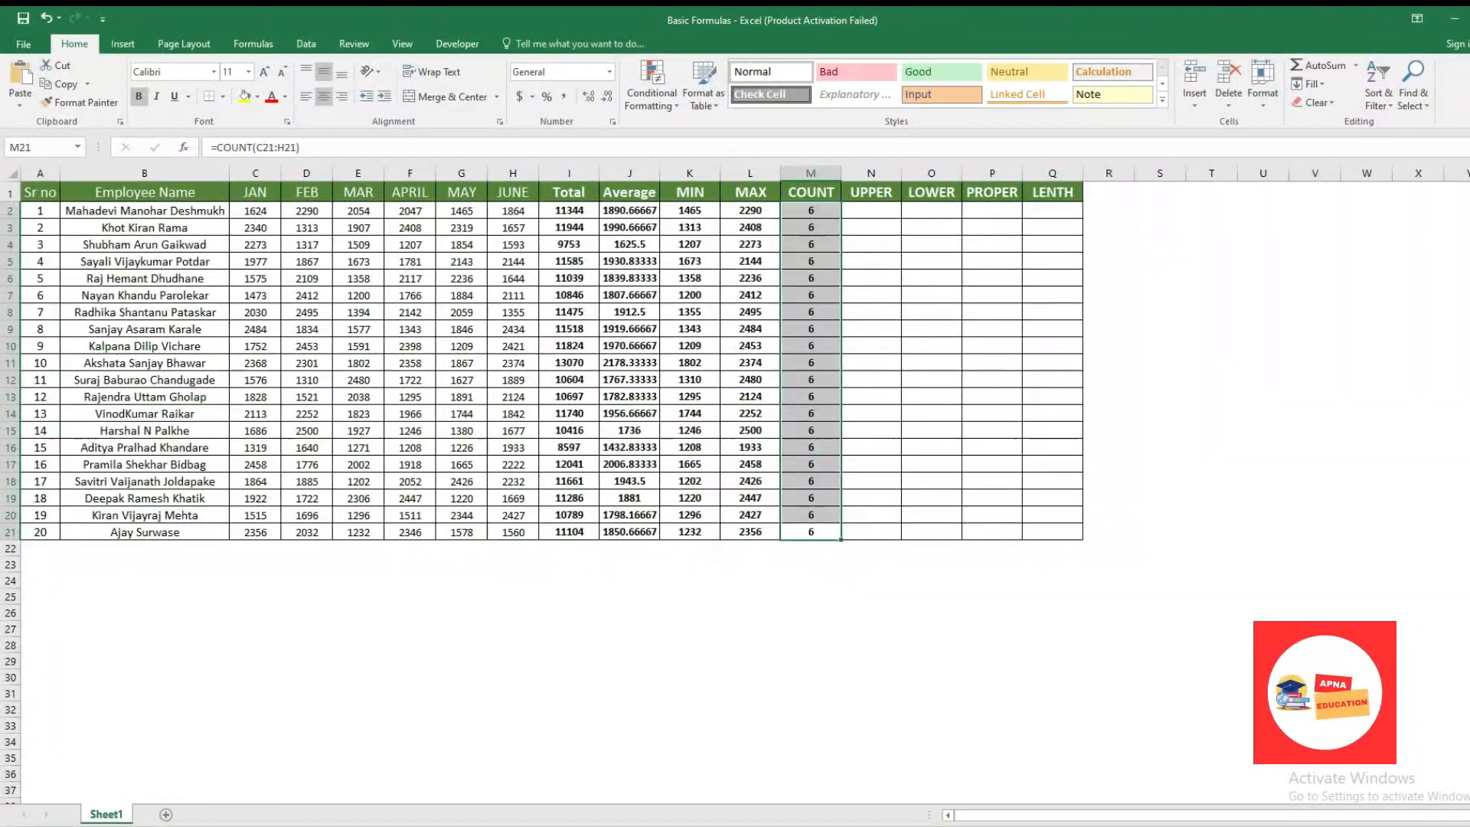
# Enter an UPPER formula in cell N2 that converts the employee name in B2 to capital letters.
pyautogui.press('Right')
pyautogui.press('Up')
pyautogui.press('Up')
pyautogui.press('Up')
pyautogui.press('Up')
pyautogui.press('Up')
pyautogui.press('Up')
pyautogui.press('Up')
pyautogui.press('Up')
pyautogui.press('Up')
pyautogui.press('Up')
pyautogui.press('Up')
pyautogui.press('Up')
pyautogui.press('Up')
pyautogui.press('Up')
pyautogui.press('Up')
pyautogui.press('Up')
pyautogui.press('Up')
pyautogui.press('Up')
pyautogui.press('Up')
pyautogui.press('Up')
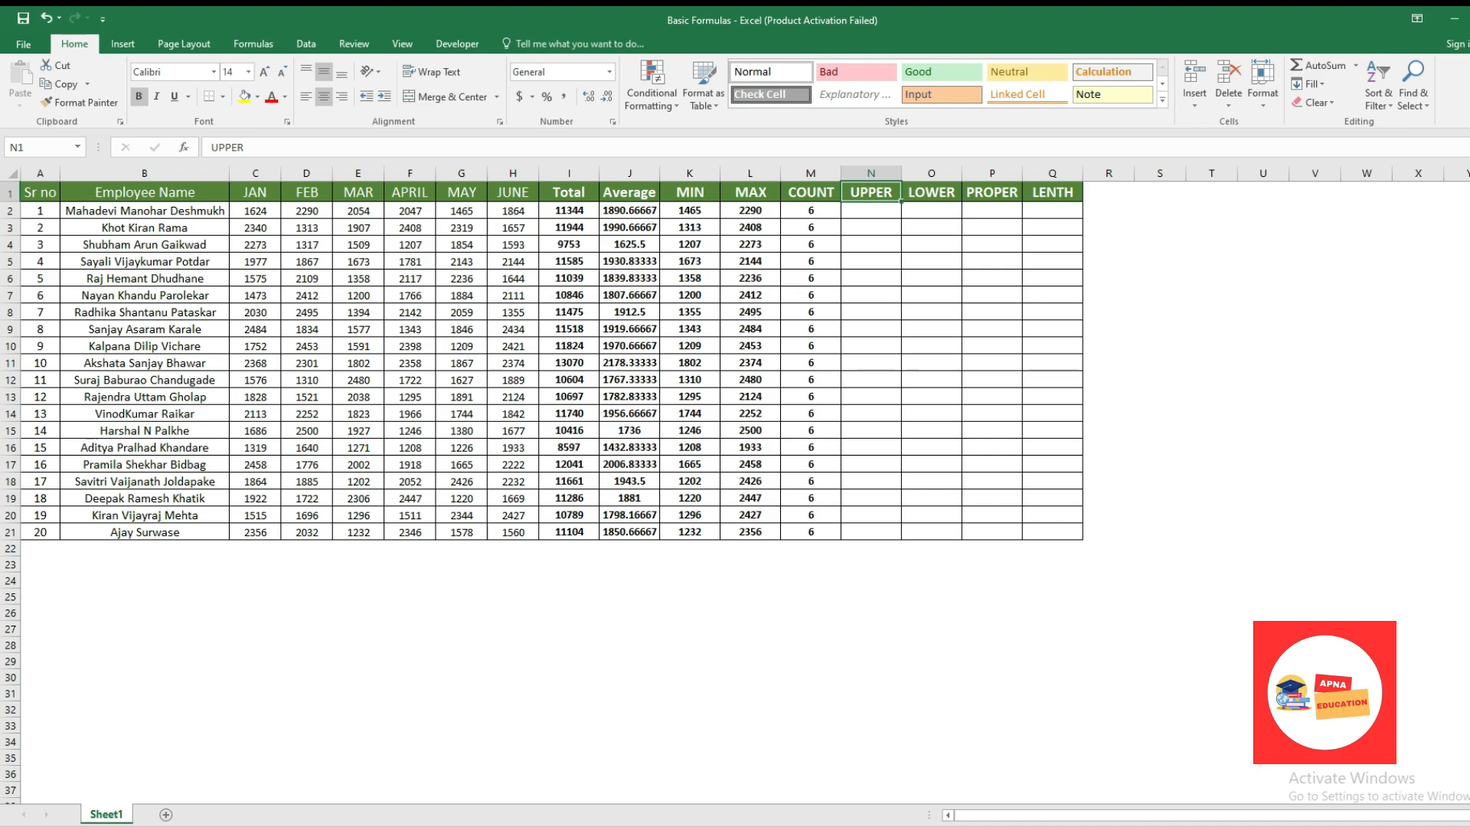
pyautogui.press('Right')
pyautogui.press('Left')
pyautogui.press('Down')
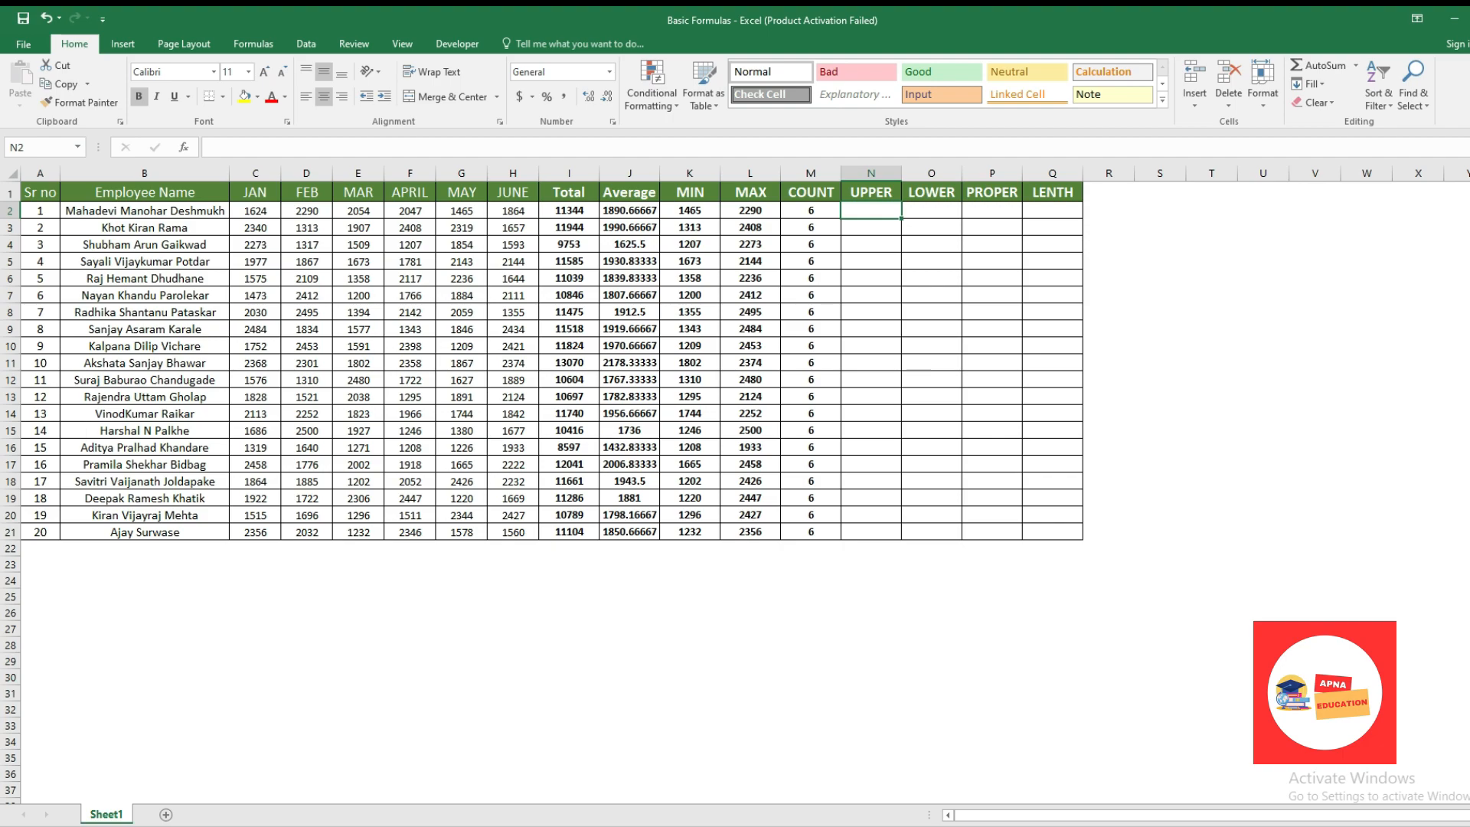
pyautogui.write('=')
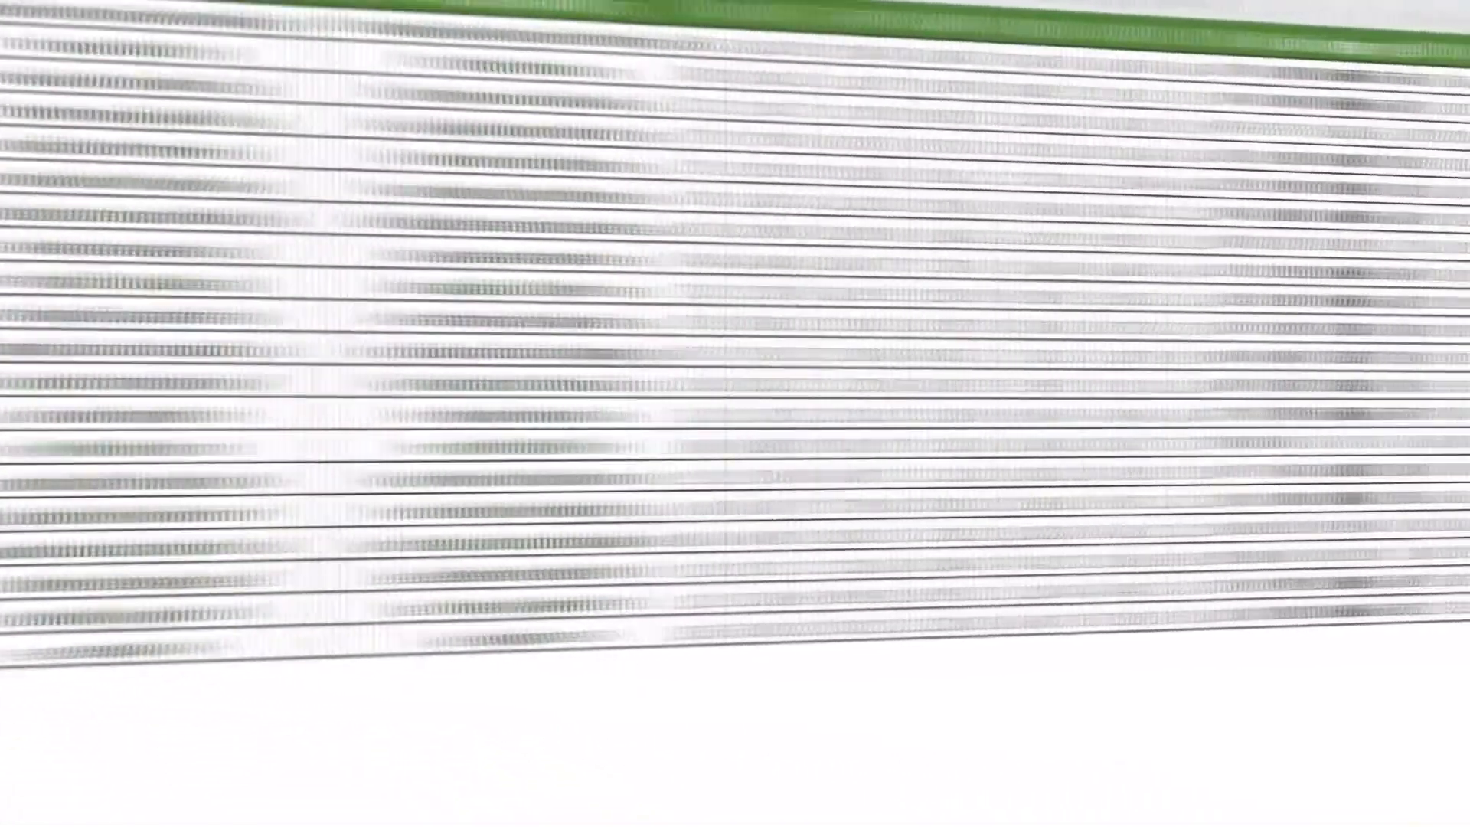
pyautogui.write('up')
pyautogui.press('Tab')
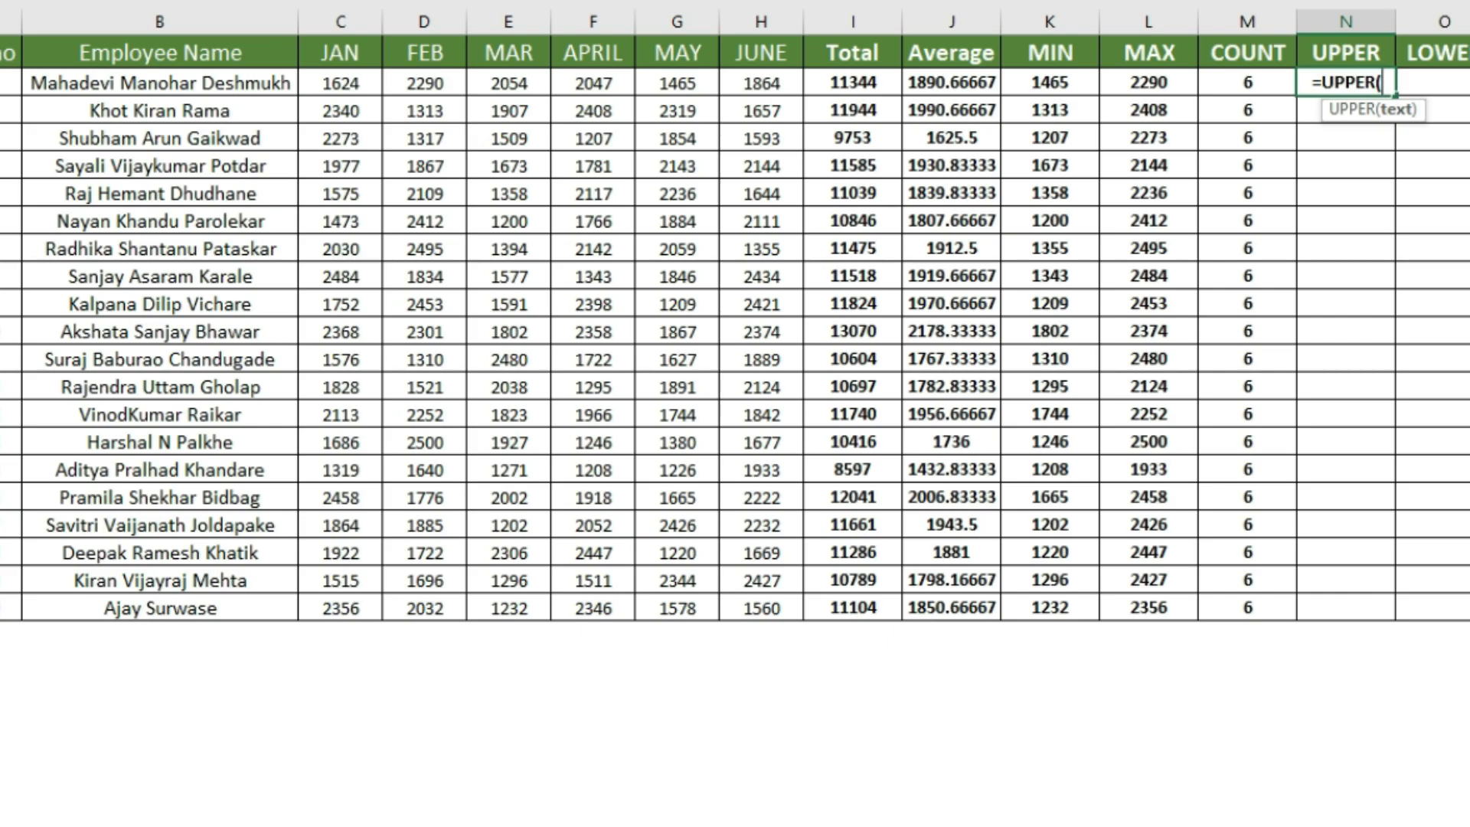
pyautogui.press('Up')
pyautogui.hotkey('ctrl', 'Left')
pyautogui.press('Down')
pyautogui.press('Right')
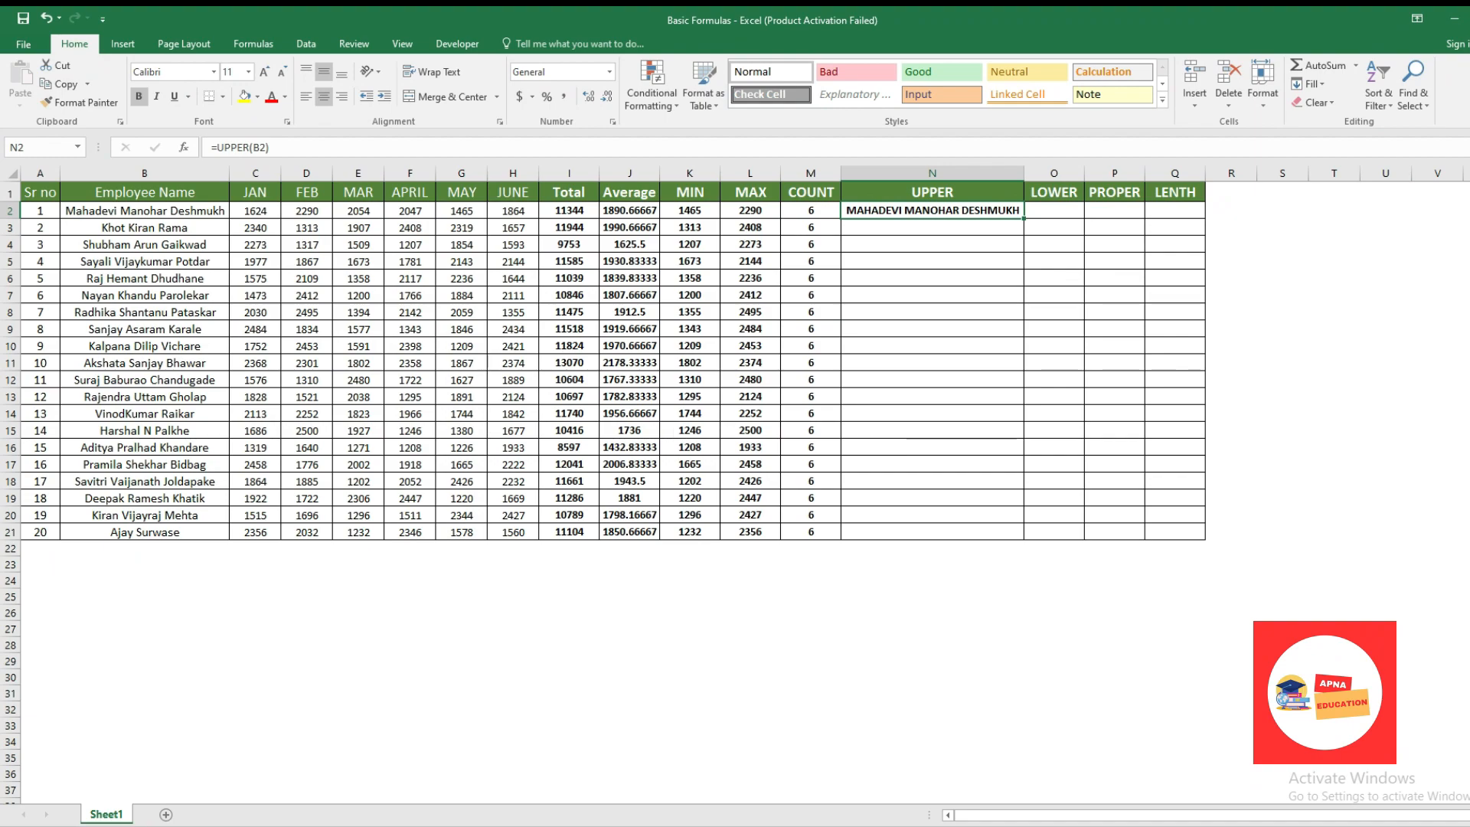
# Copy the UPPER formula from N2 down the UPPER column to N21.
pyautogui.hotkey('ctrl', 'c')
pyautogui.press('Left')
pyautogui.hotkey('ctrl', 'Down')
pyautogui.press('Right')
pyautogui.hotkey('ctrl', 'shift', 'Up')
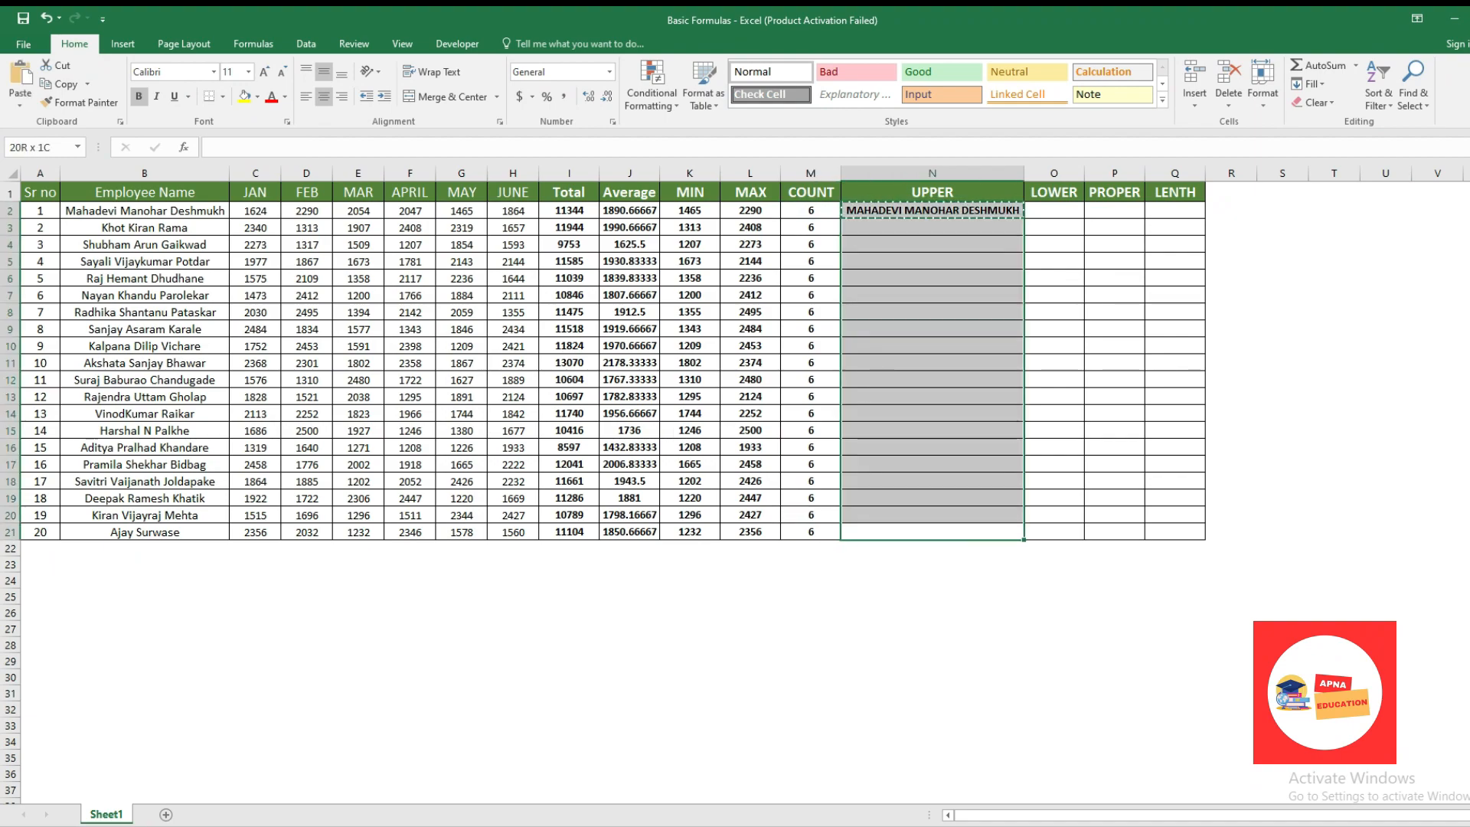
pyautogui.hotkey('shift', 'Down')
pyautogui.hotkey('ctrl', 'v')
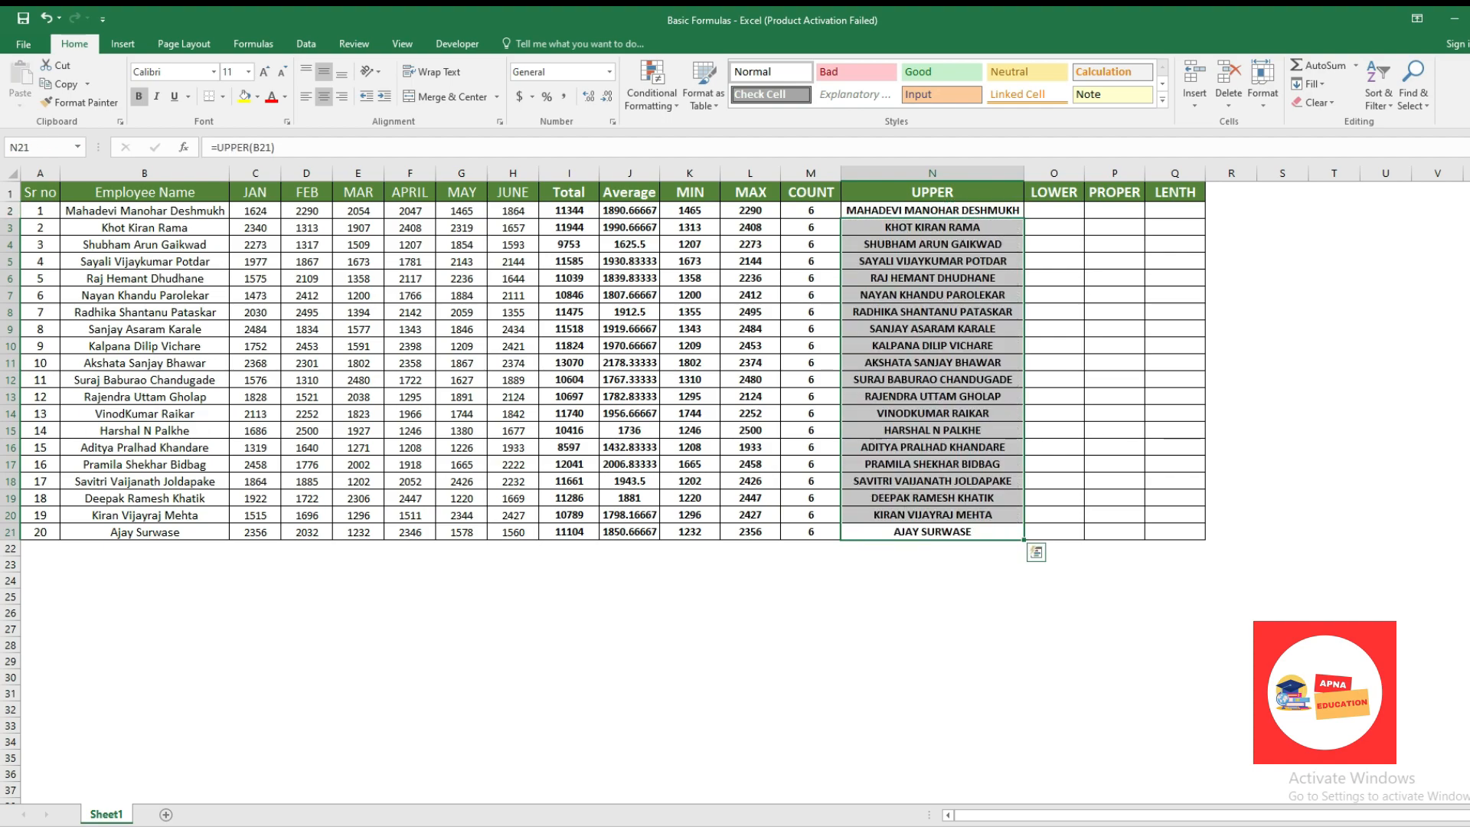
# Enter a LOWER formula in cell O2 that converts the uppercase name in N2 to small letters.
pyautogui.hotkey('ctrl', 'Up')
pyautogui.press('Down')
pyautogui.press('Right')
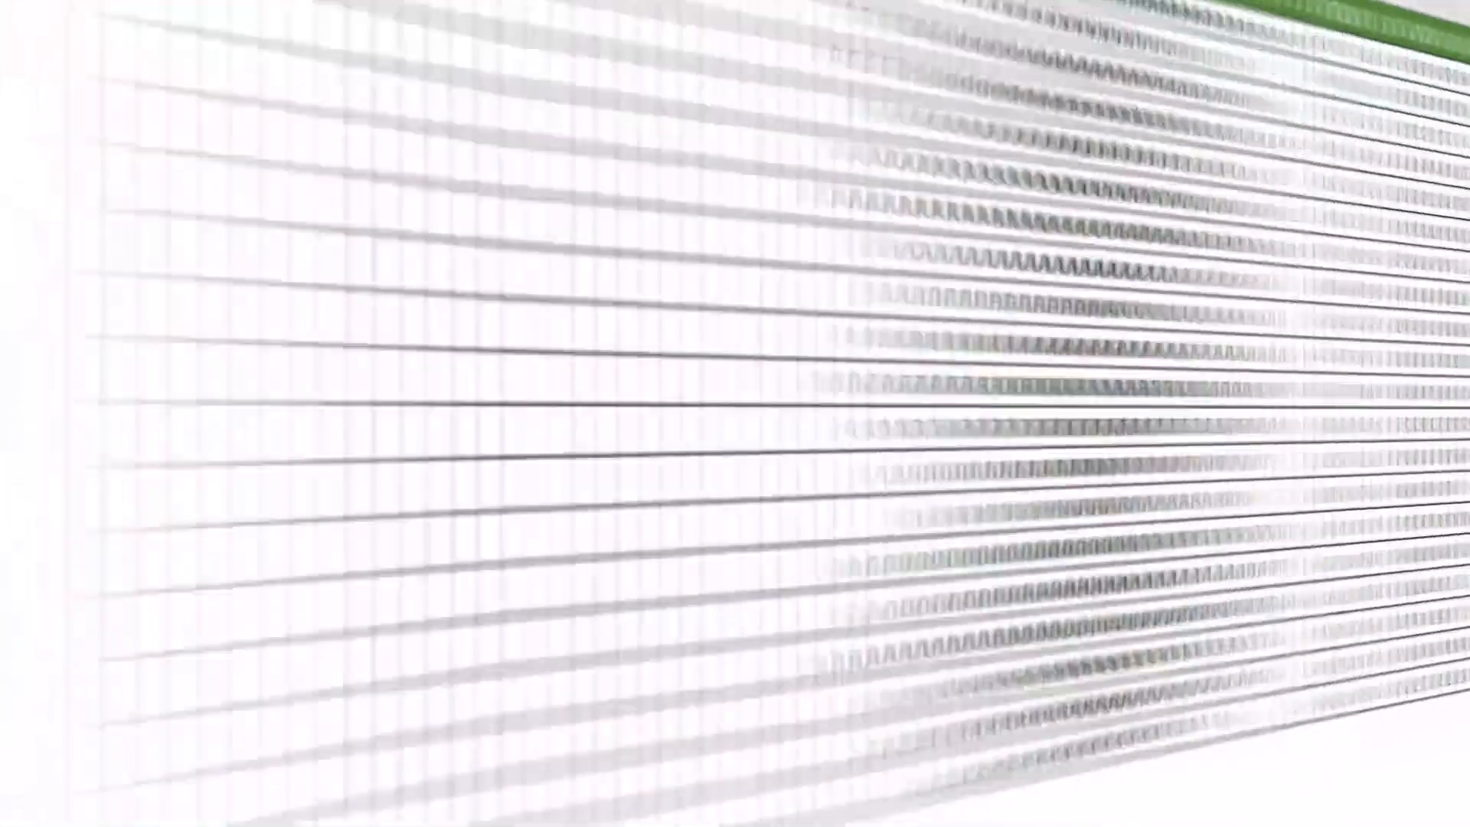
pyautogui.write('=lo')
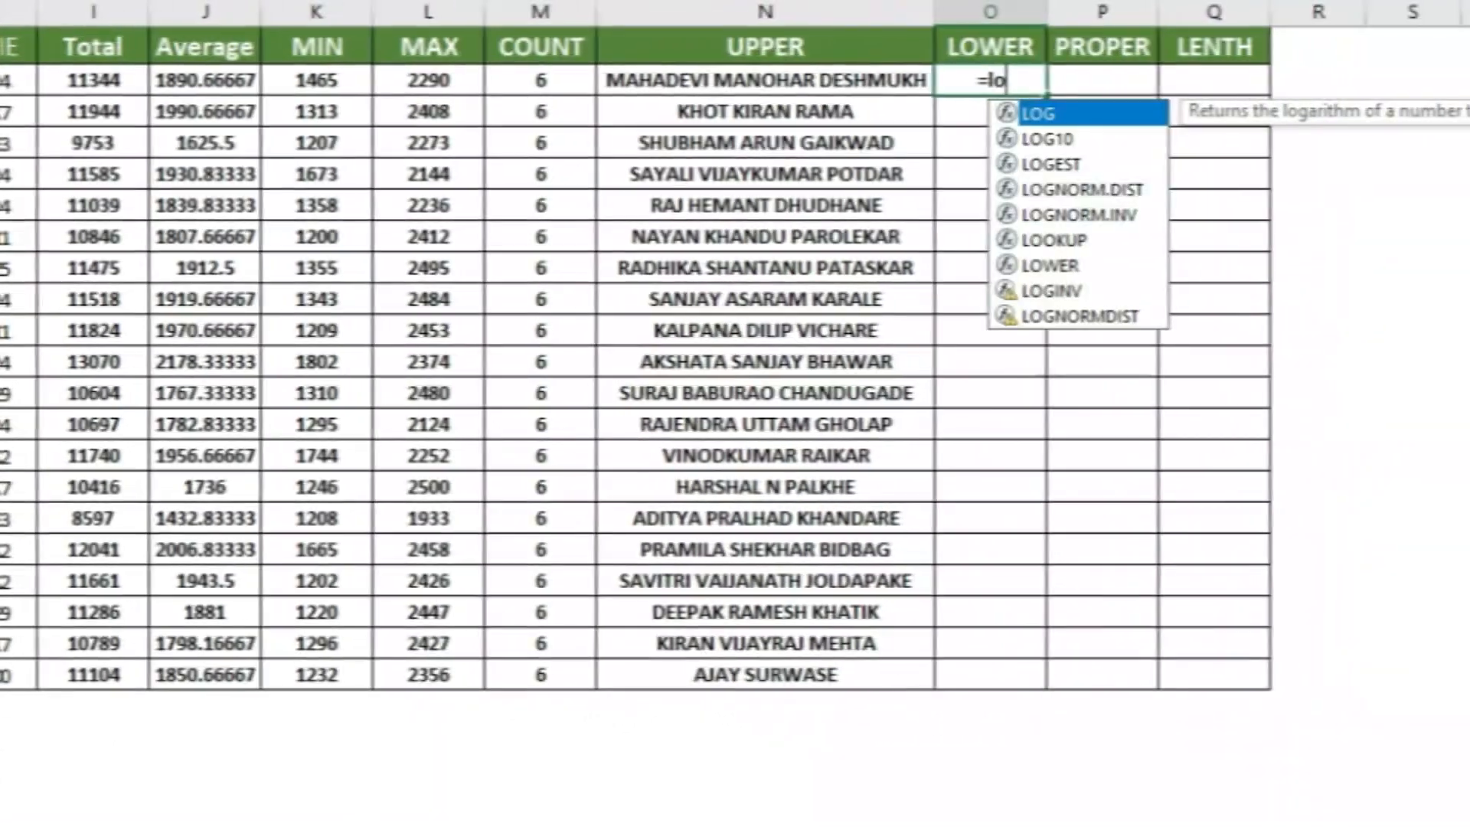
pyautogui.write('wer')
pyautogui.press('Tab')
pyautogui.press('Left')
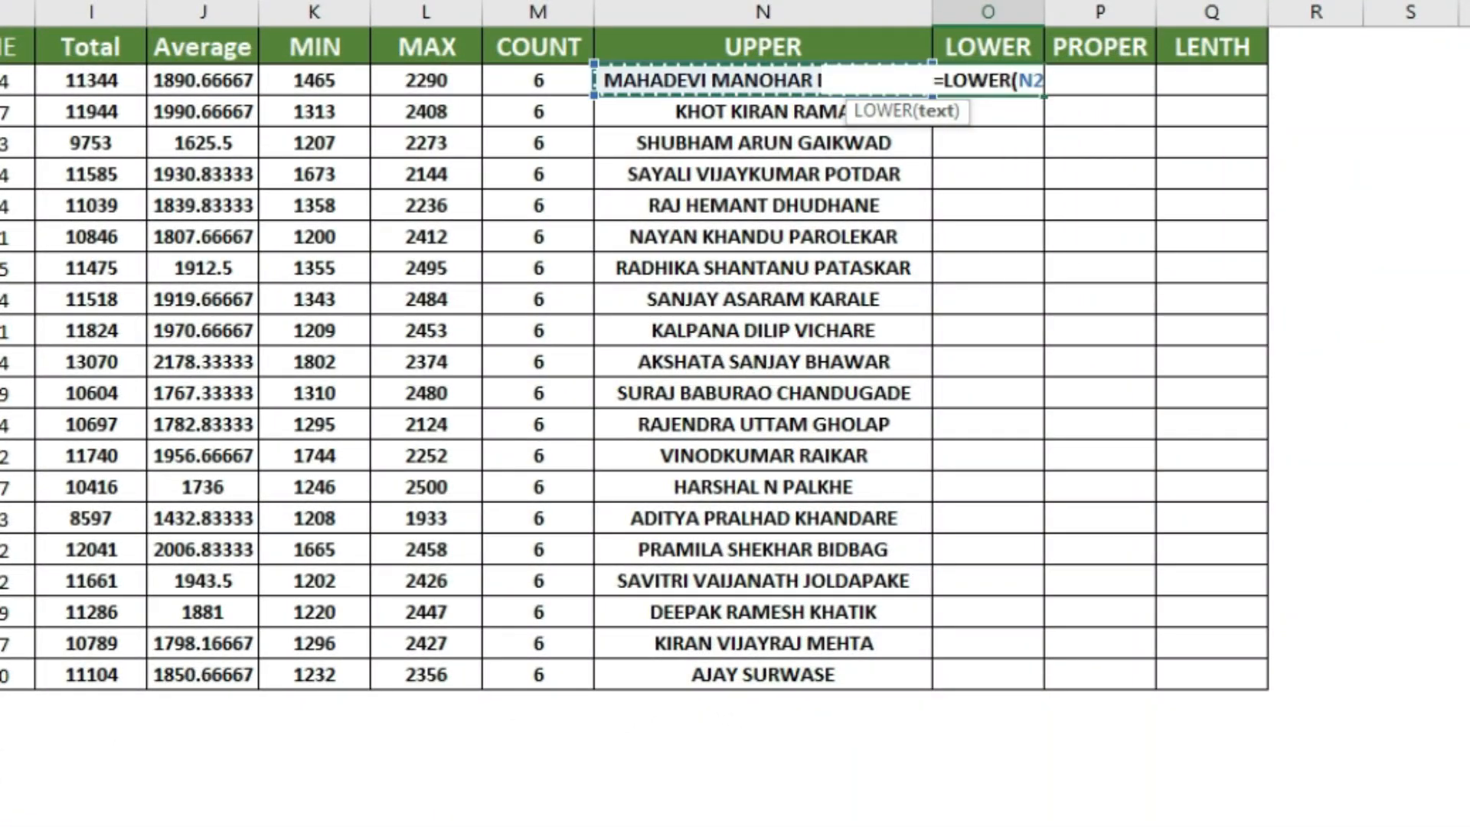
pyautogui.press('Return')
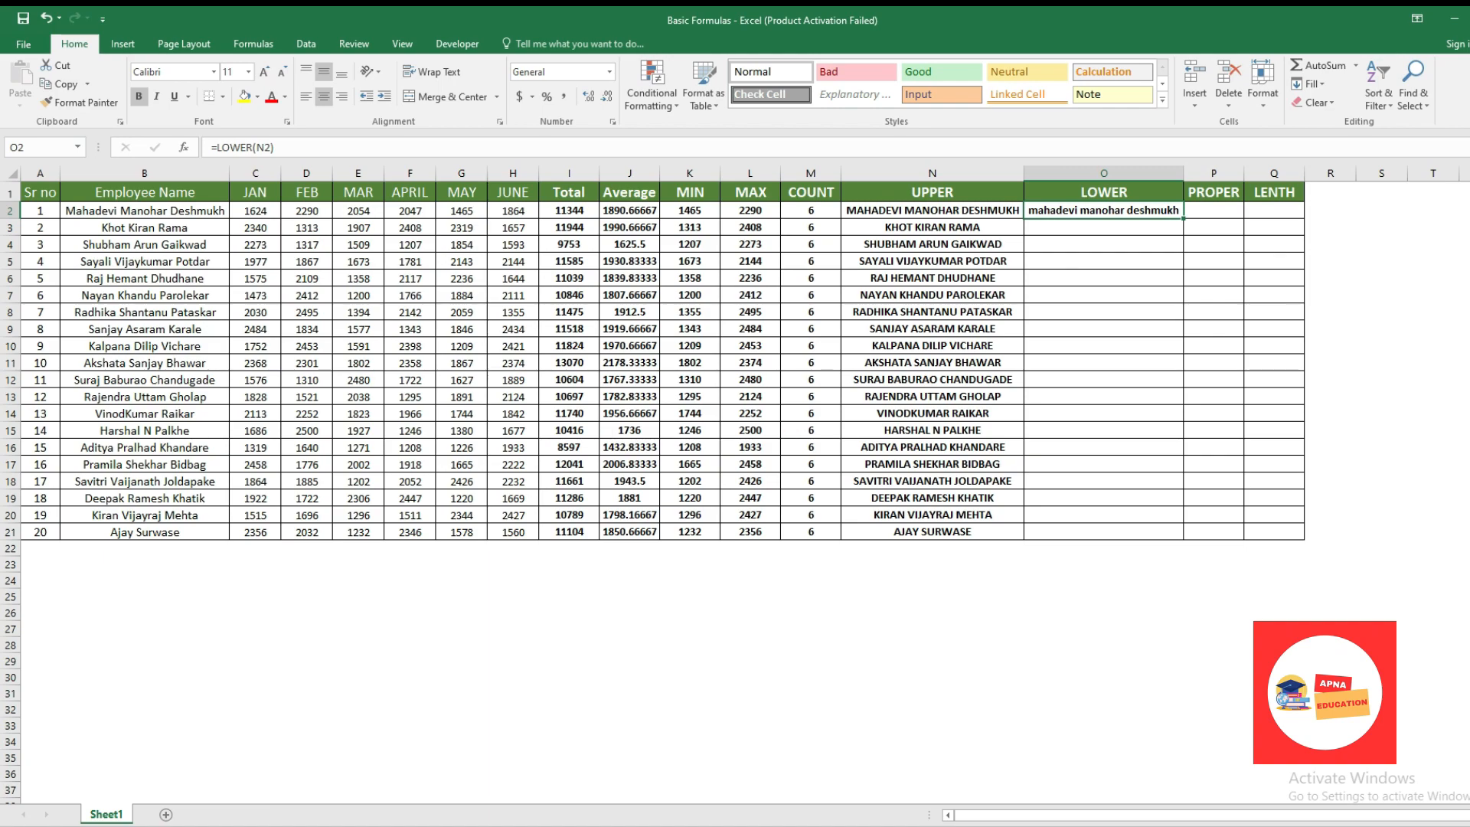
# Copy the LOWER formula from O2 into O3 to O21 for the remaining employees.
pyautogui.hotkey('ctrl', 'c')
pyautogui.press('Left')
pyautogui.hotkey('ctrl', 'Down')
pyautogui.press('Right')
pyautogui.hotkey('ctrl', 'shift', 'Up')
pyautogui.hotkey('shift', 'Down')
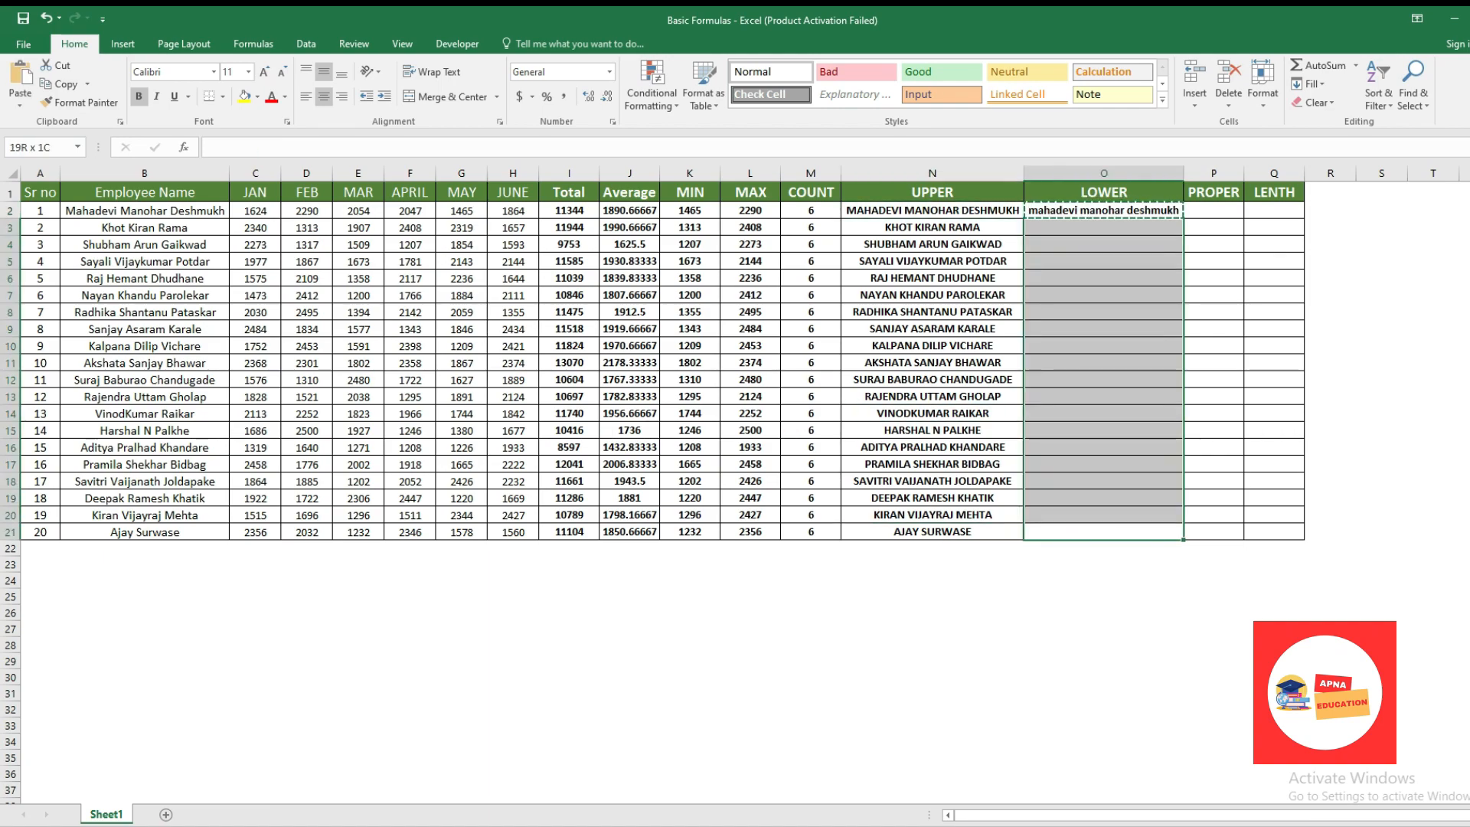
pyautogui.hotkey('ctrl', 'v')
pyautogui.press('Escape')
# Enter a PROPER formula in cell P2 that capitalizes each word of the lowercase name in O2.
pyautogui.hotkey('ctrl', 'Up')
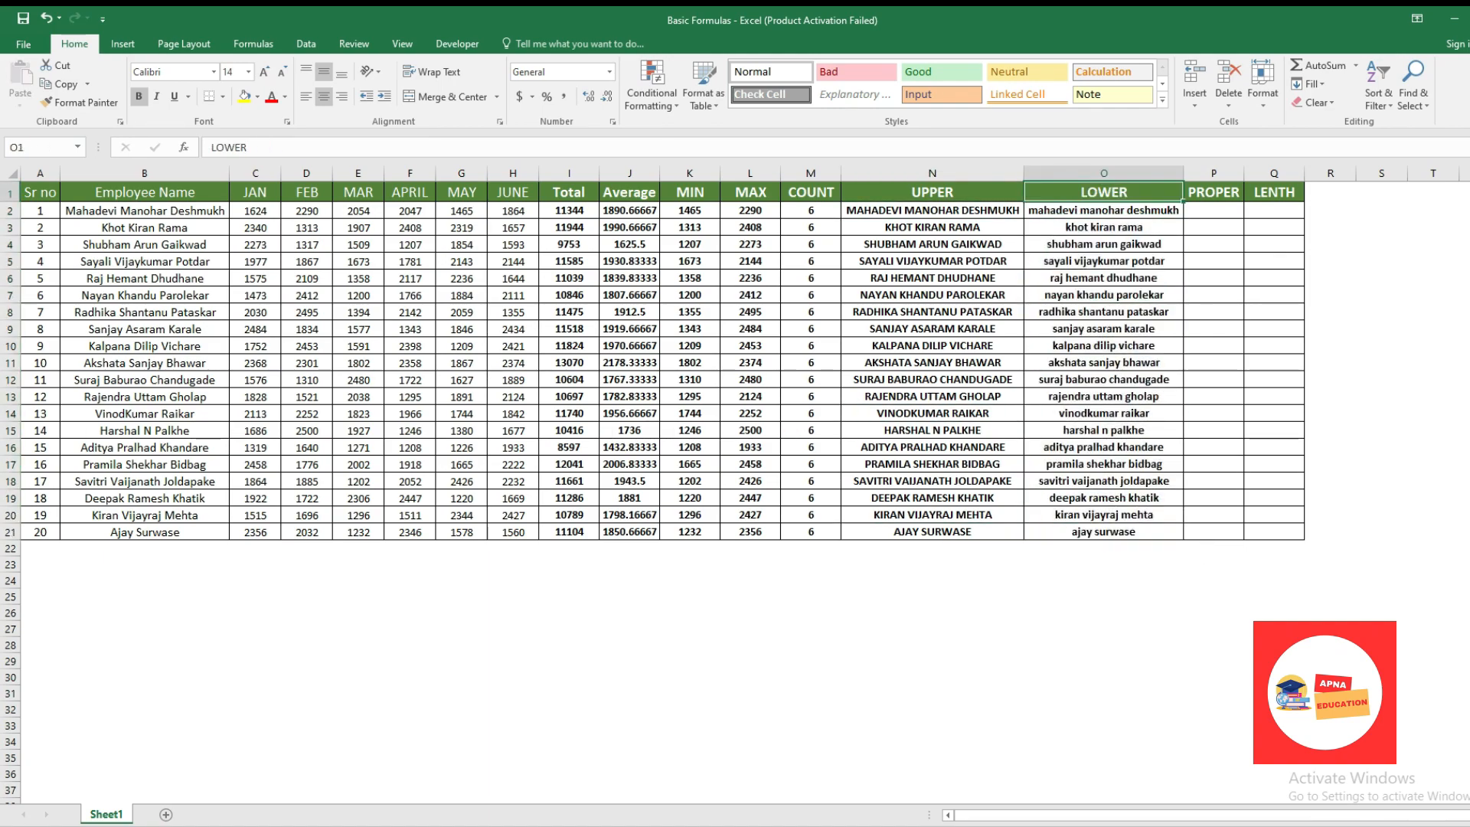
pyautogui.press('Right')
pyautogui.press('Down')
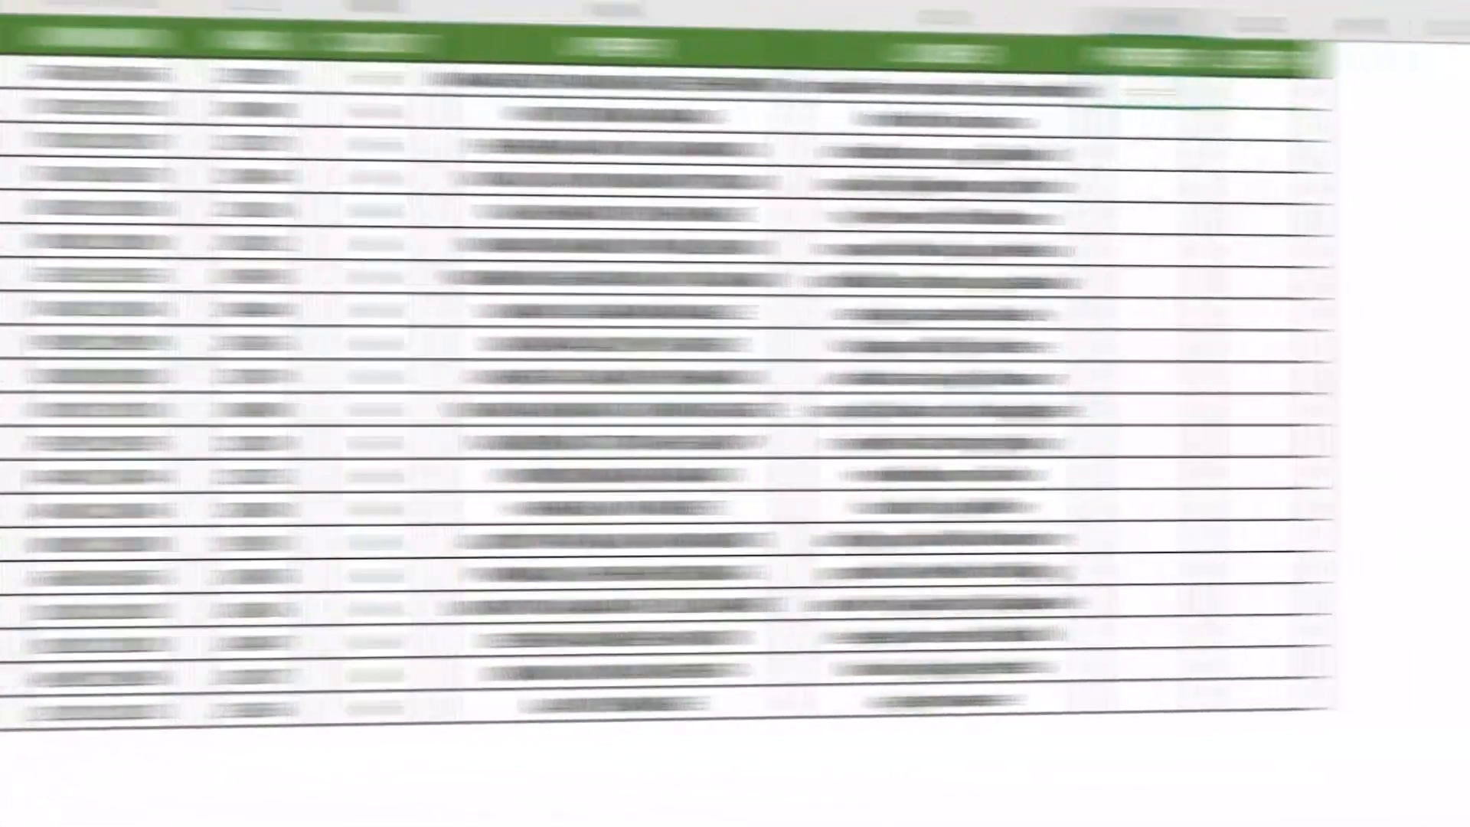
pyautogui.write('=pro')
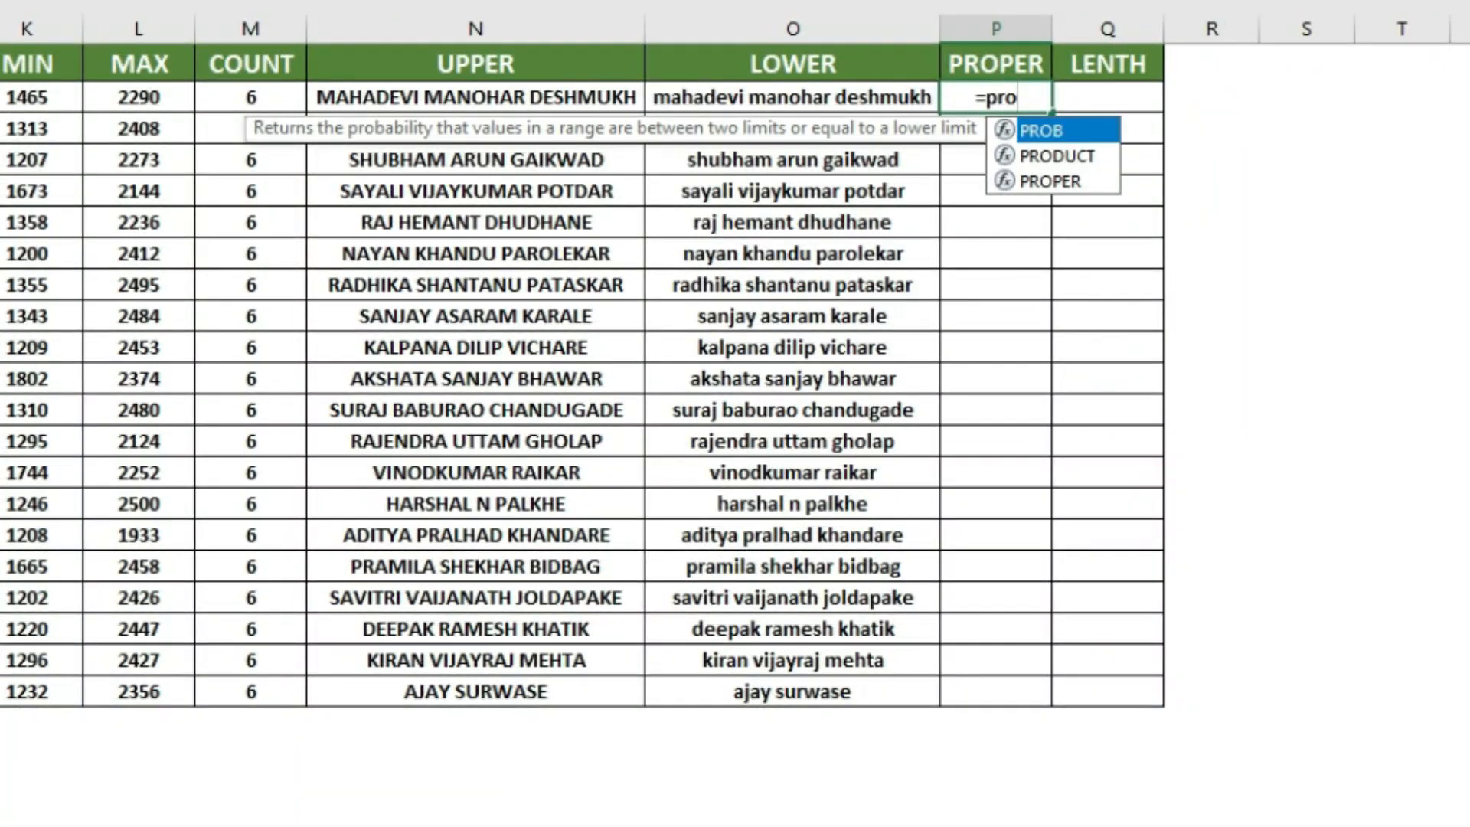
pyautogui.press('Down')
pyautogui.press('Down')
pyautogui.press('Tab')
pyautogui.press('Left')
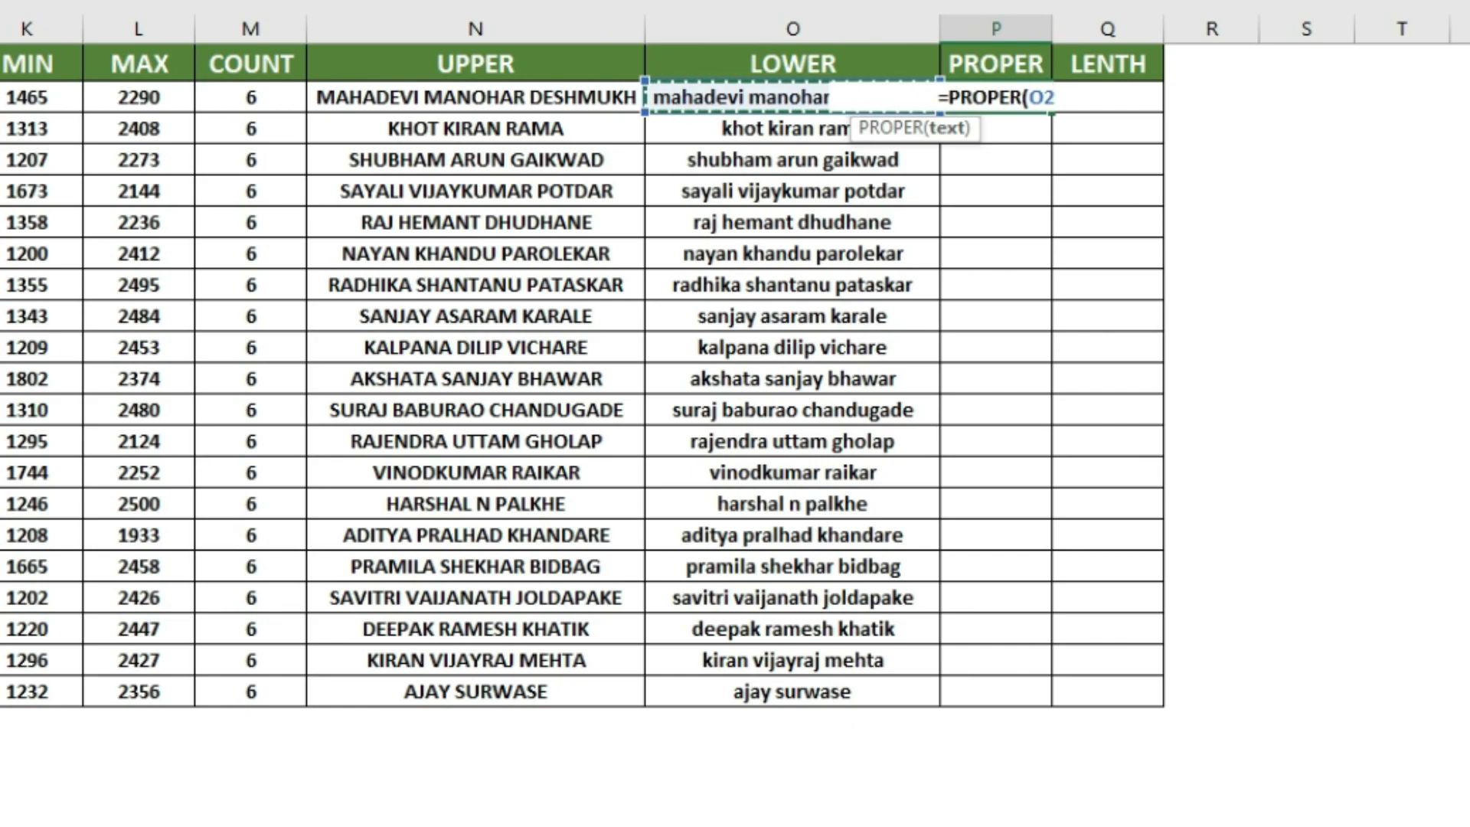
pyautogui.write(')')
pyautogui.press('Return')
pyautogui.press('Up')
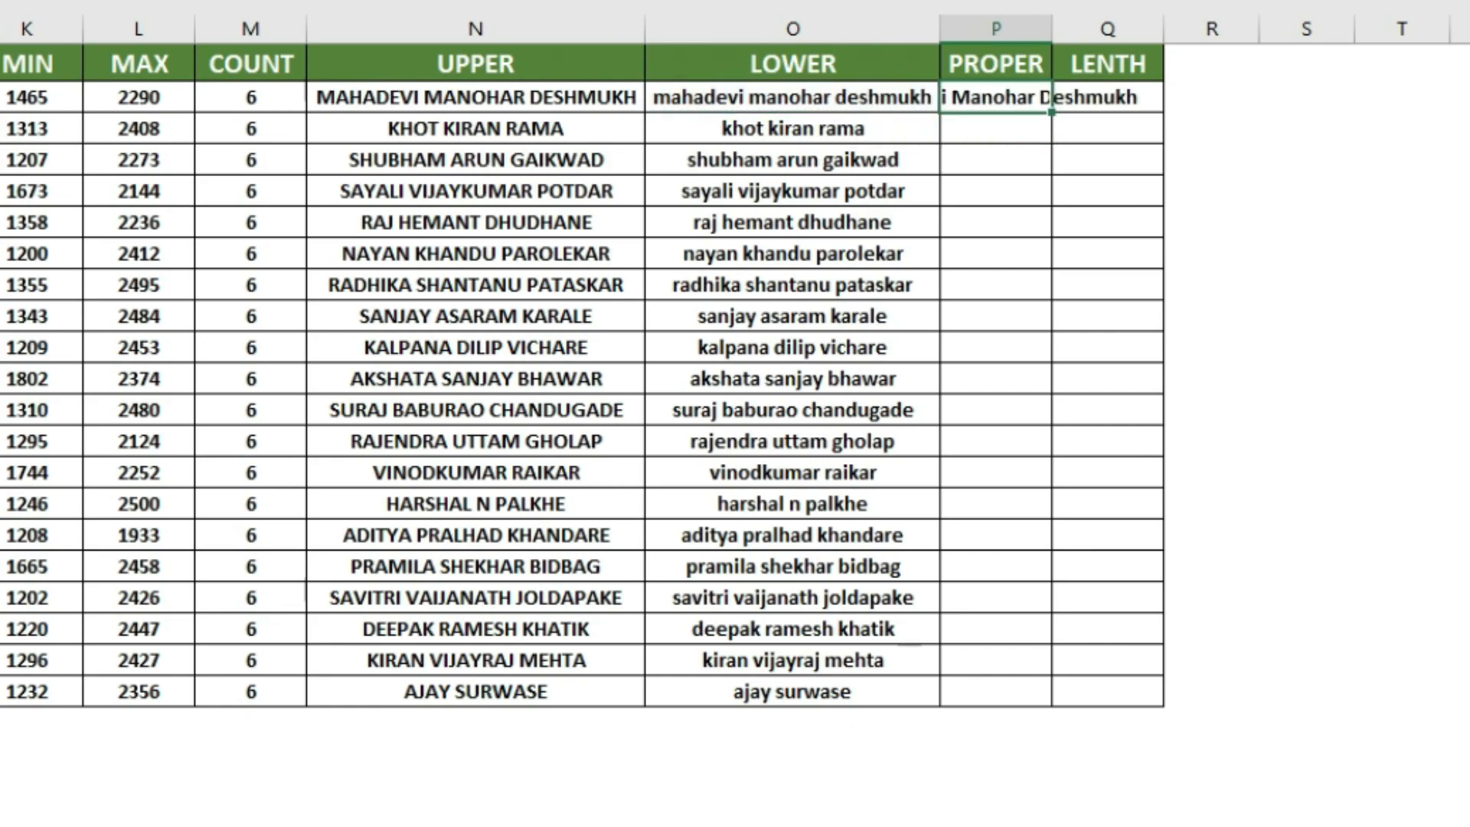